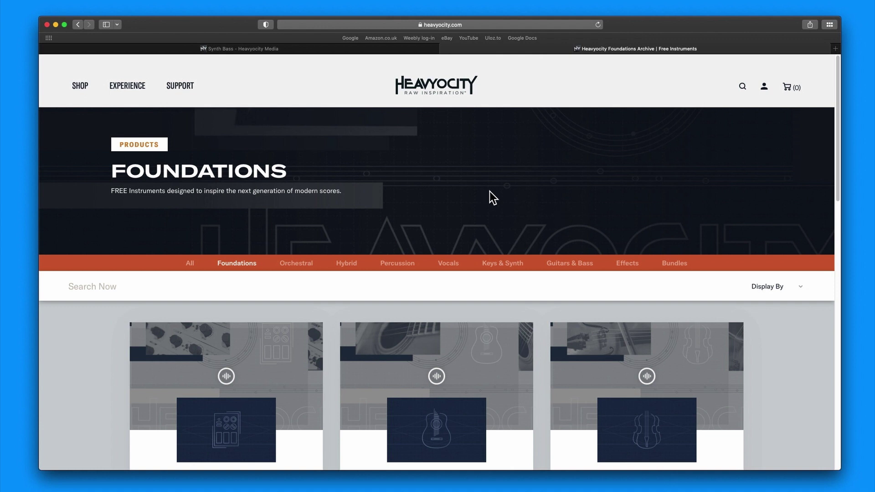
- Scroll down the Foundations Synth Bass product page and expand the What's Included section
scroll(489, 192, "down", 2)
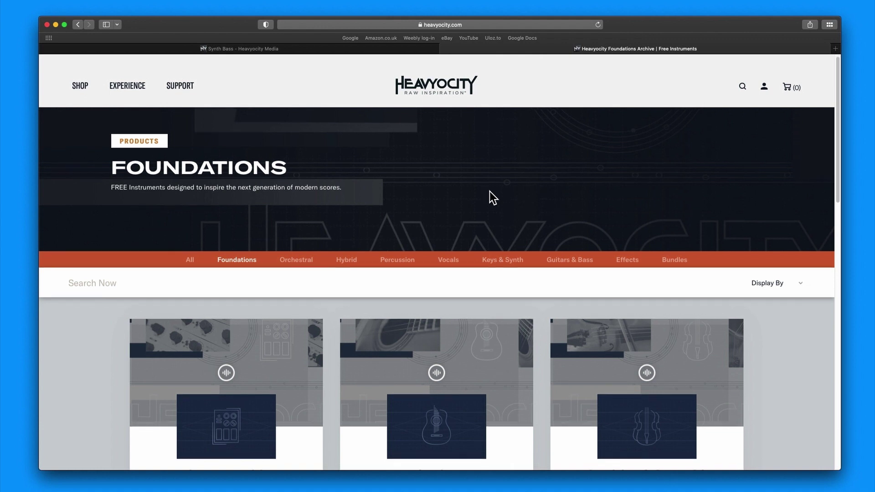
scroll(490, 196, "down", 5)
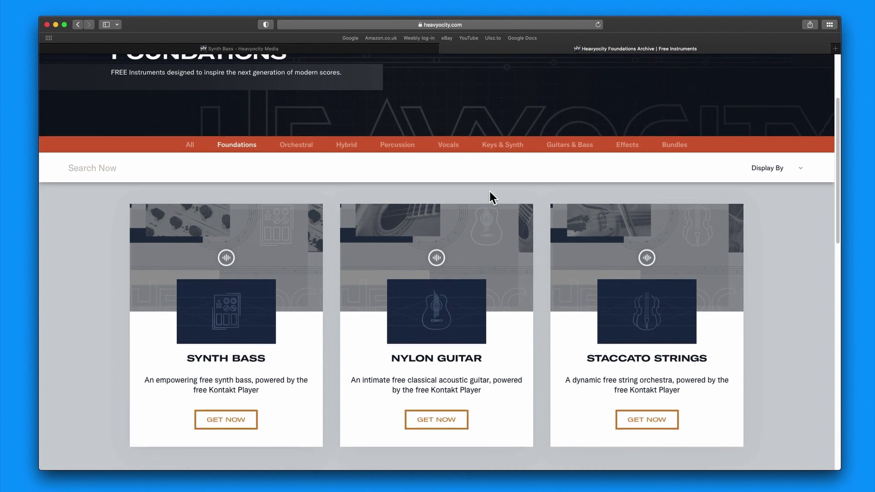
scroll(491, 197, "down", 1)
scroll(492, 198, "down", 1)
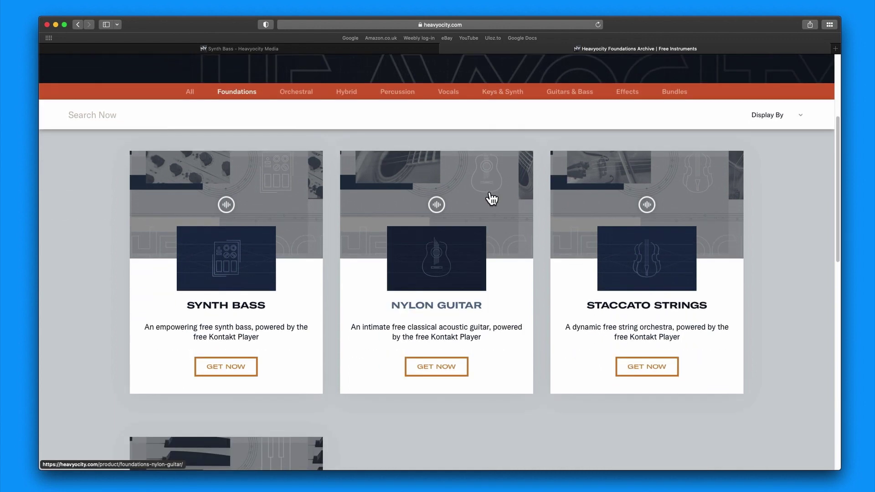
scroll(491, 198, "down", 8)
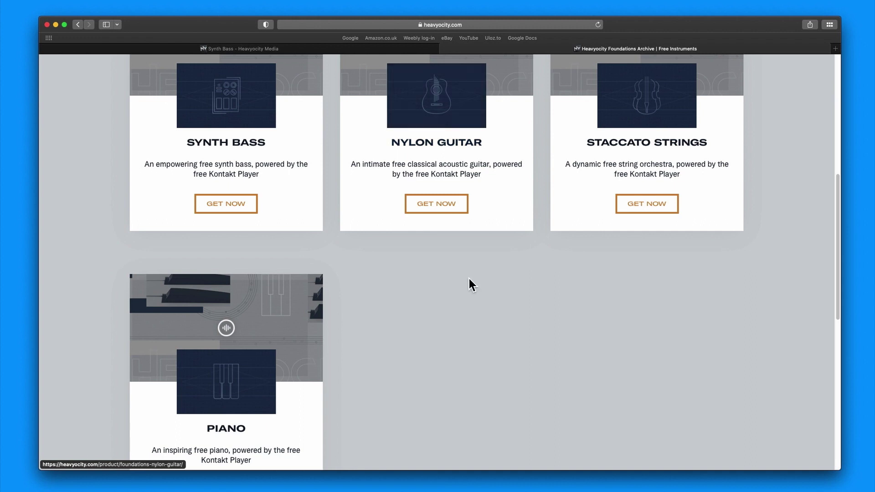
scroll(619, 149, "up", 1)
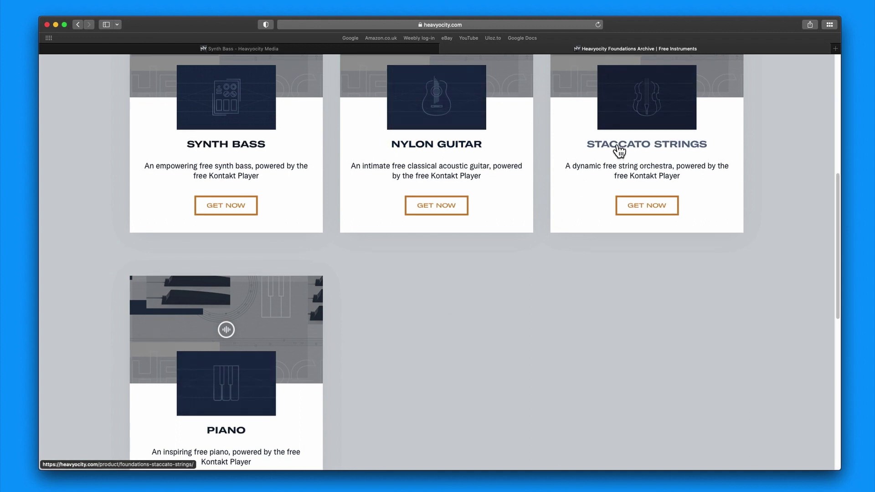
scroll(619, 149, "up", 2)
scroll(292, 284, "up", 8)
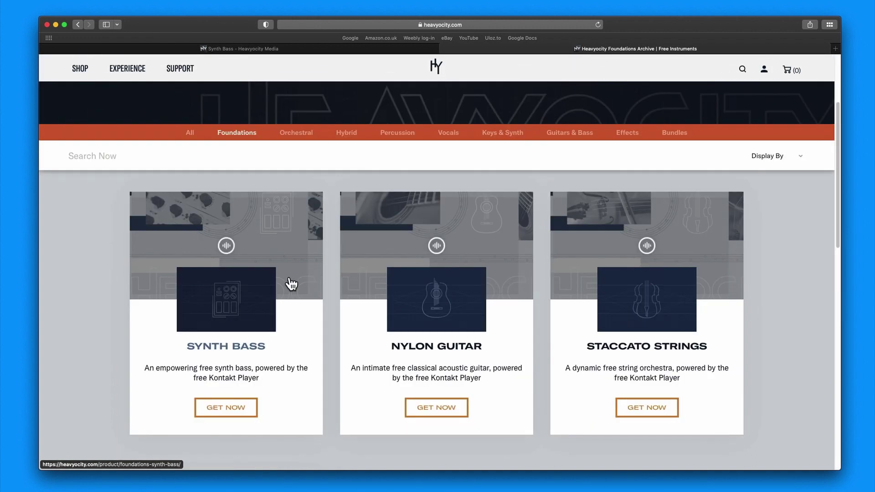
scroll(292, 284, "down", 1)
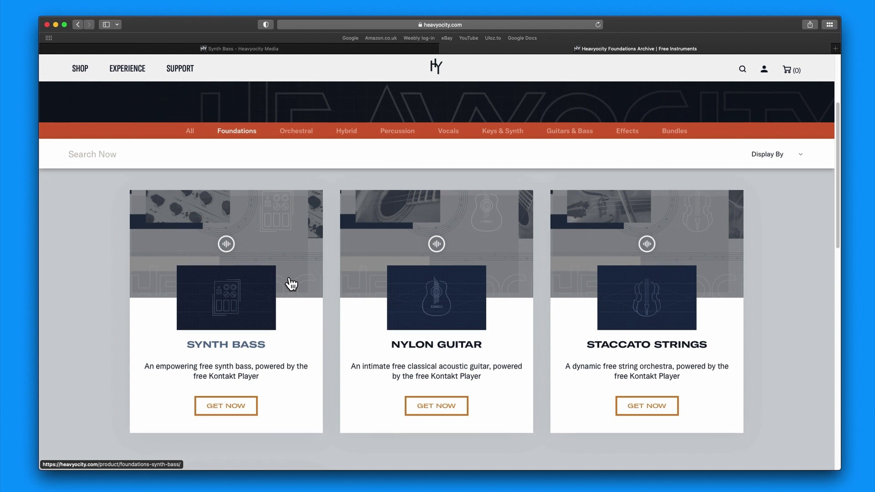
scroll(292, 284, "down", 1)
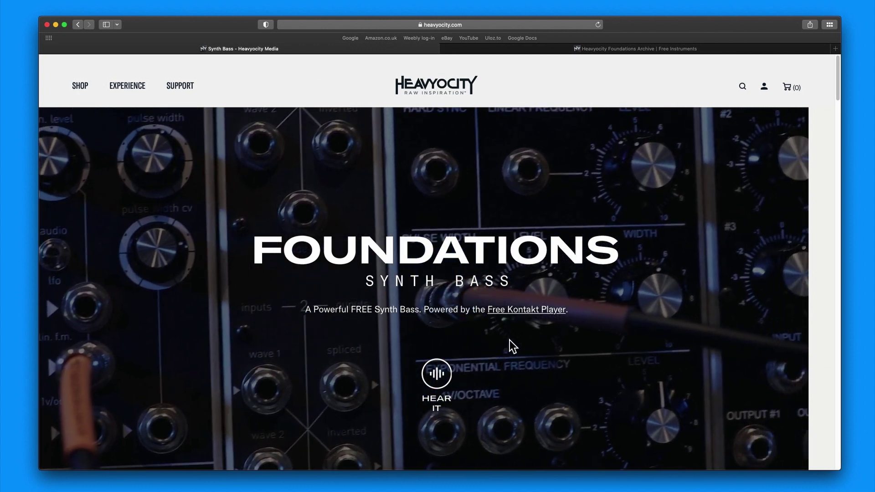
scroll(510, 340, "down", 5)
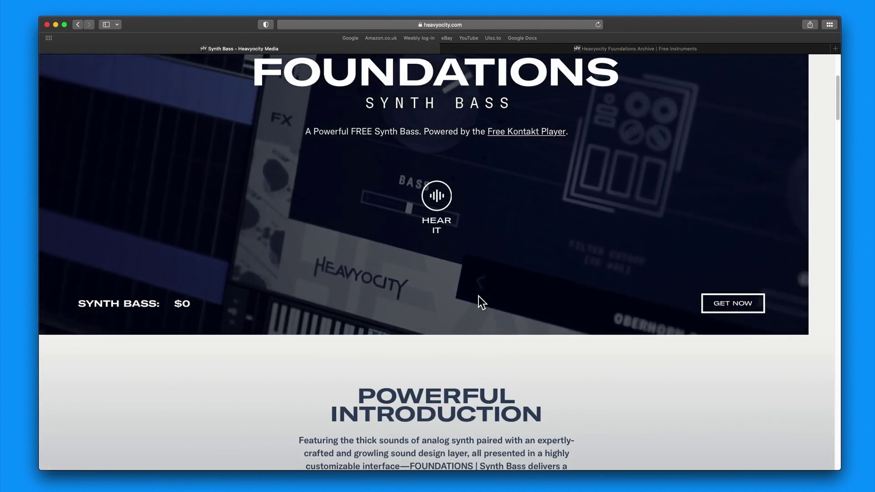
scroll(380, 298, "down", 4)
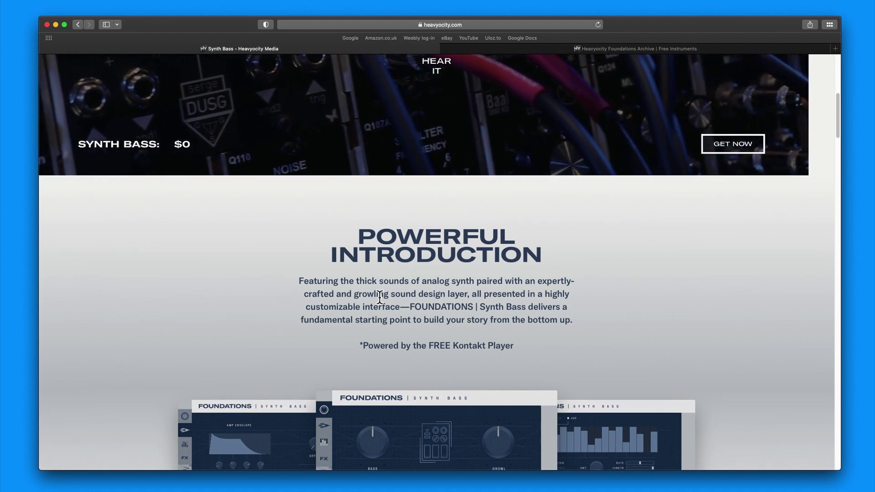
scroll(380, 297, "down", 1)
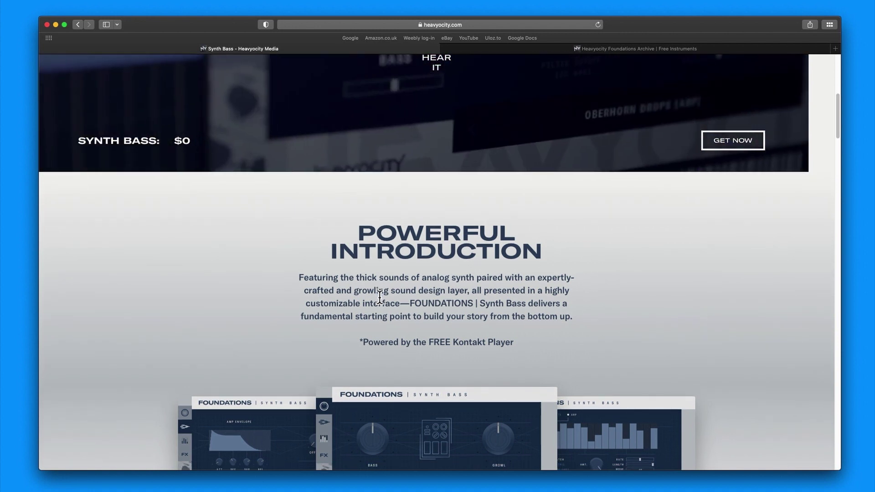
scroll(380, 297, "down", 2)
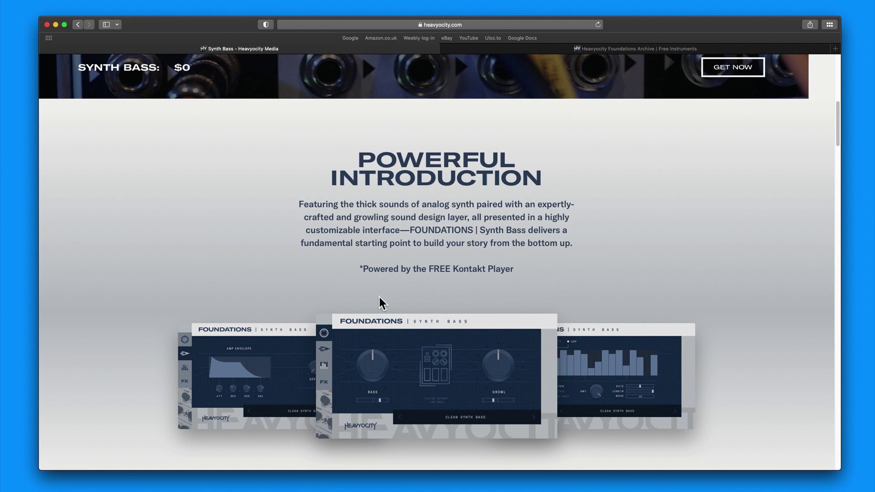
scroll(379, 297, "down", 2)
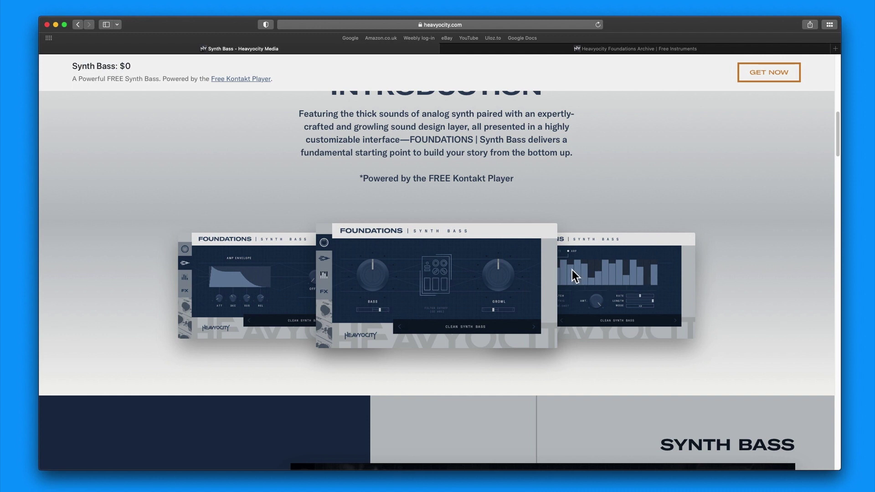
scroll(572, 271, "down", 1)
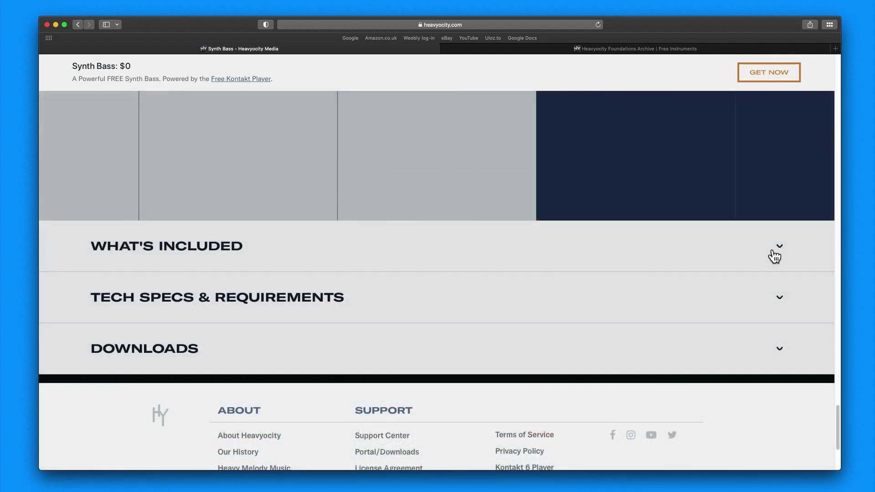
left_click(775, 256)
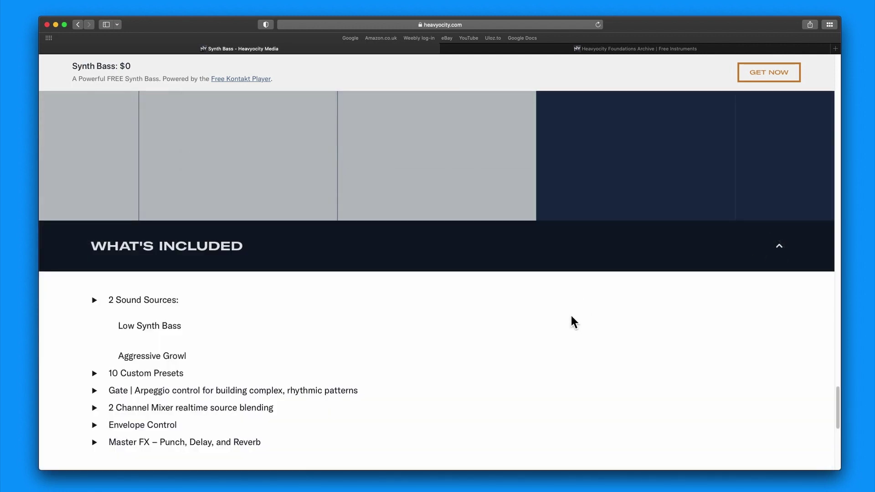
- Read through the expanded What's Included feature list
scroll(571, 316, "down", 1)
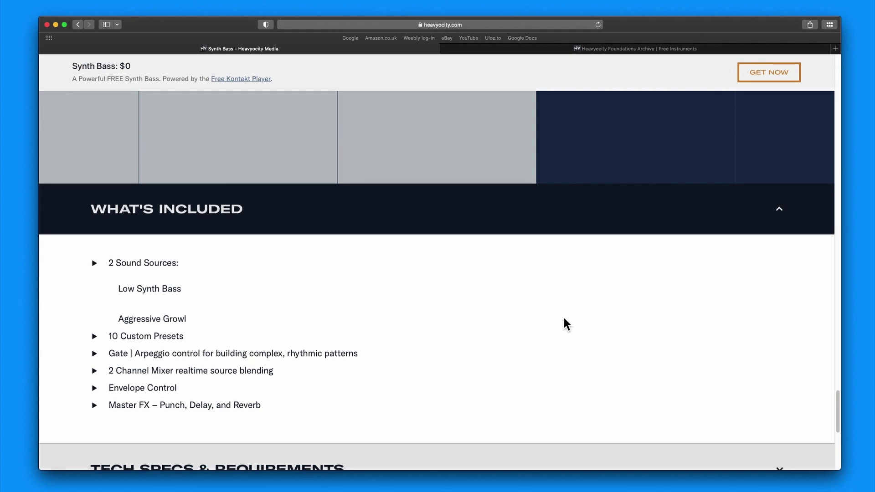
scroll(565, 318, "down", 1)
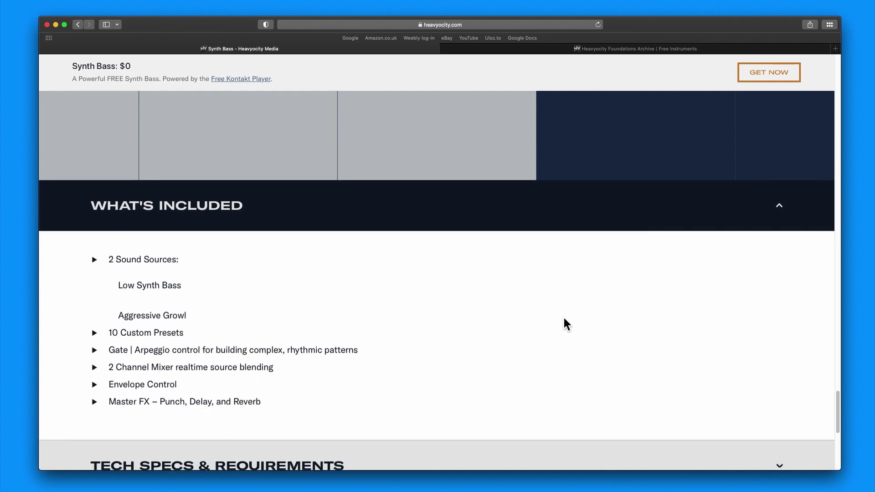
scroll(564, 319, "down", 1)
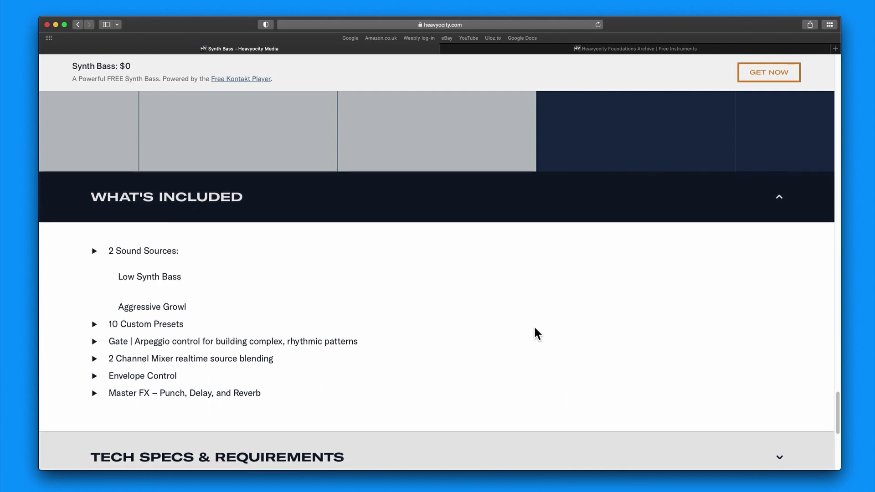
scroll(535, 329, "down", 1)
scroll(534, 326, "down", 1)
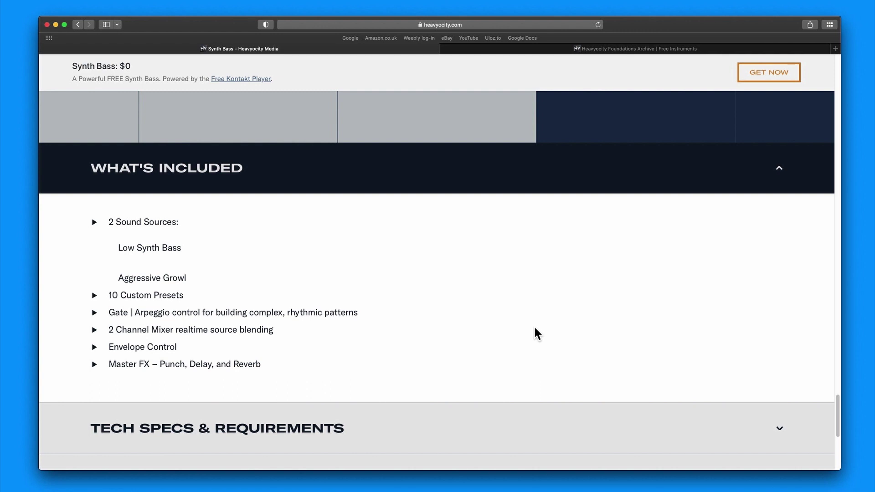
scroll(535, 328, "down", 2)
scroll(766, 111, "up", 15)
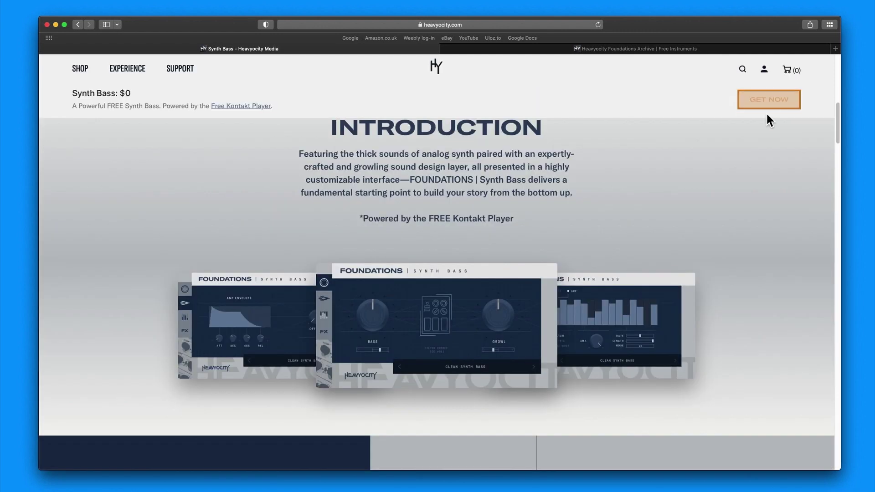
scroll(757, 168, "up", 1)
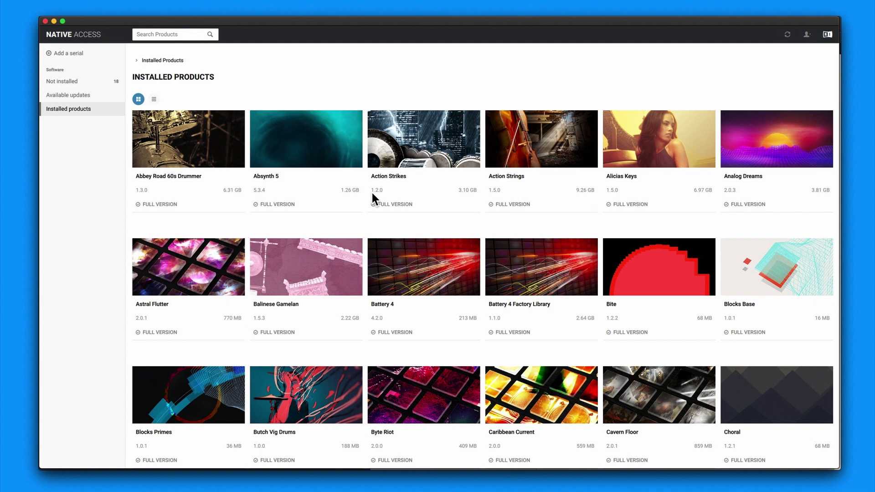
- Start adding a serial in Native Access, cancel it, and find Foundations - Synth Bass under installed products
mouse_move(389, 167)
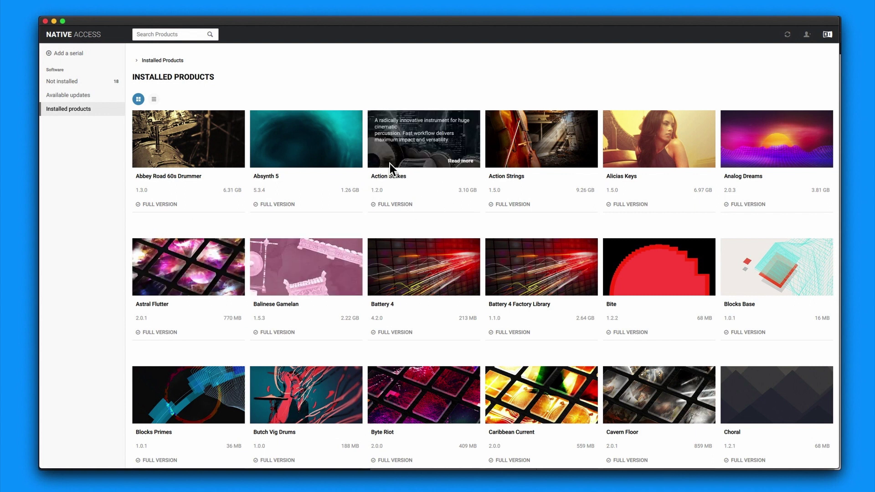
left_click(51, 53)
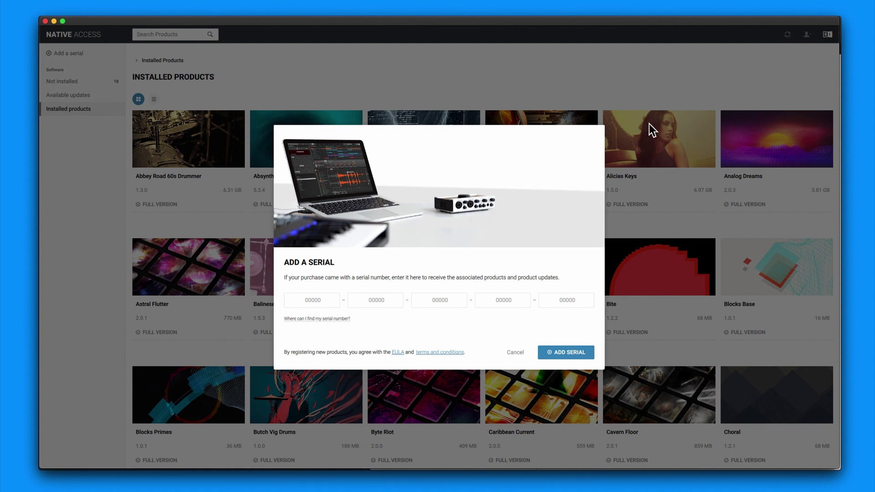
left_click(509, 347)
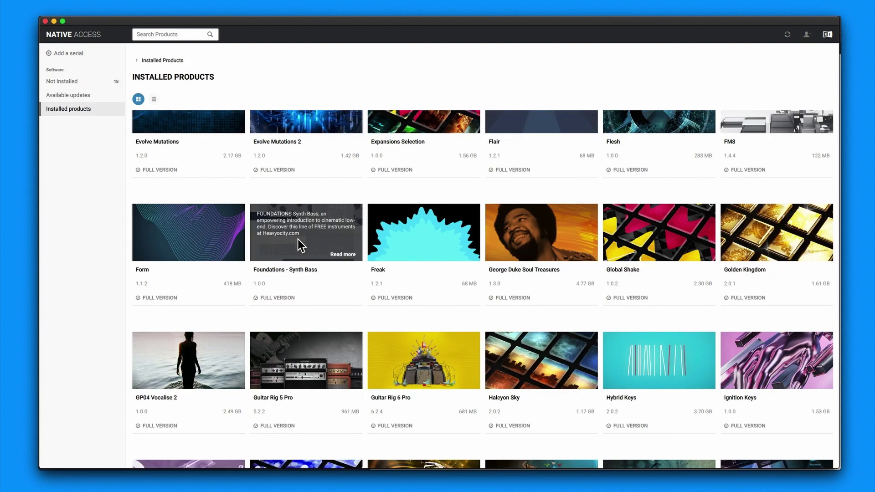
mouse_move(311, 253)
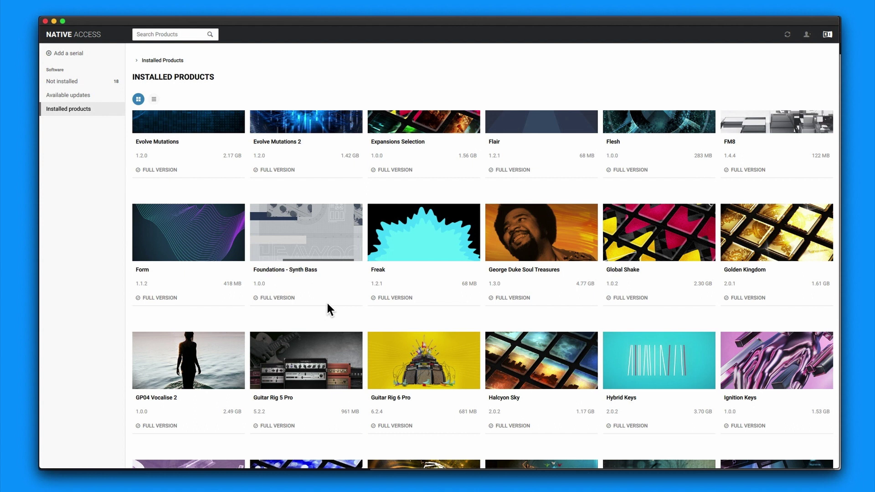
scroll(327, 302, "up", 2)
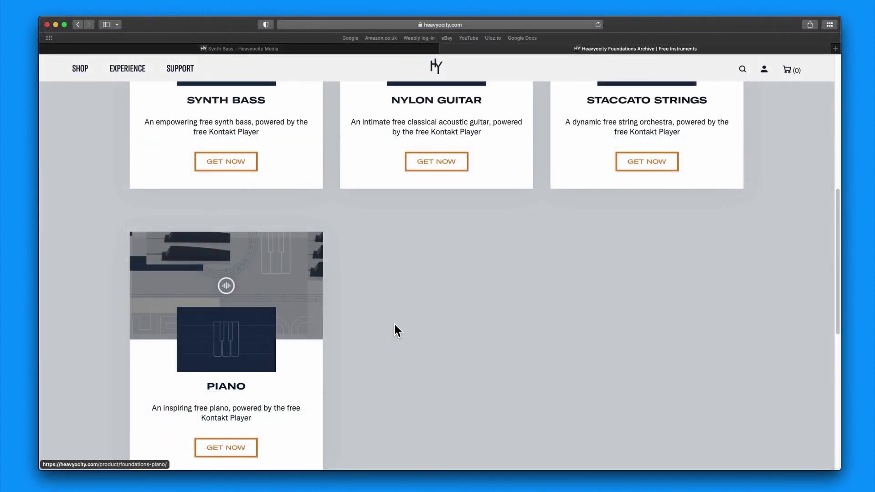
- Browse the Heavyocity Foundations archive page showing the free Synth Bass, Nylon Guitar, Staccato Strings and Piano
scroll(394, 324, "up", 5)
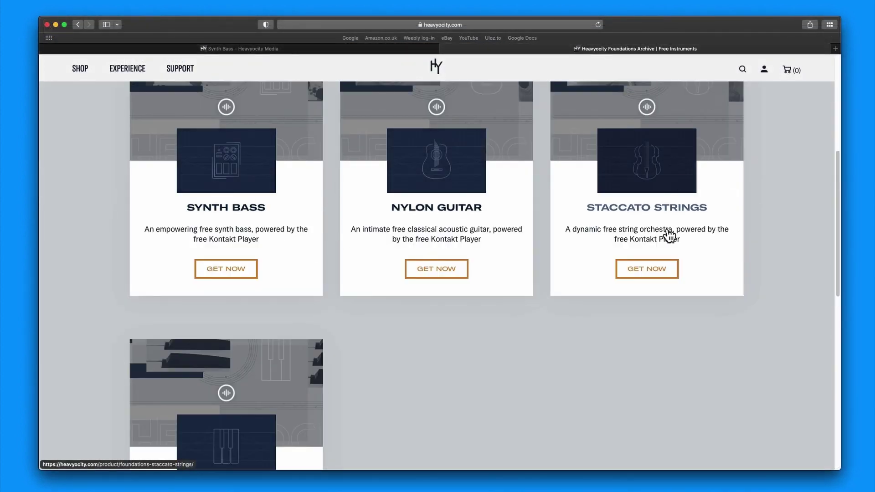
scroll(513, 334, "down", 1)
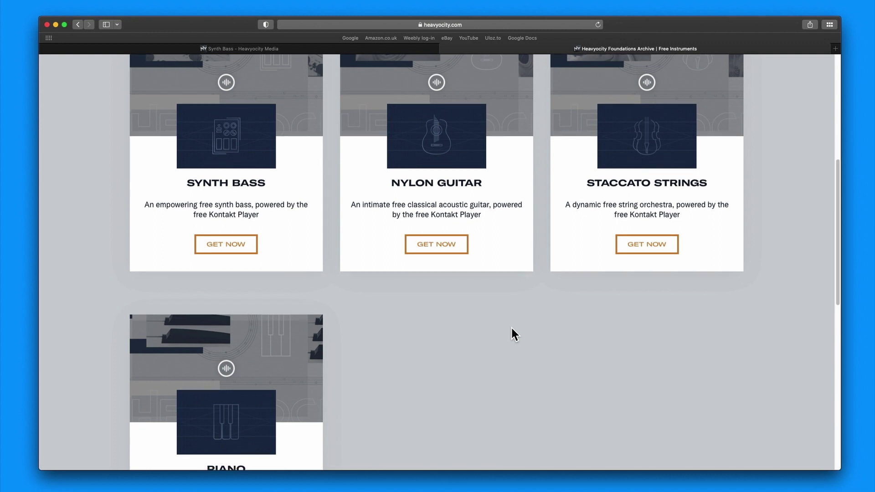
scroll(514, 335, "down", 1)
scroll(515, 335, "up", 10)
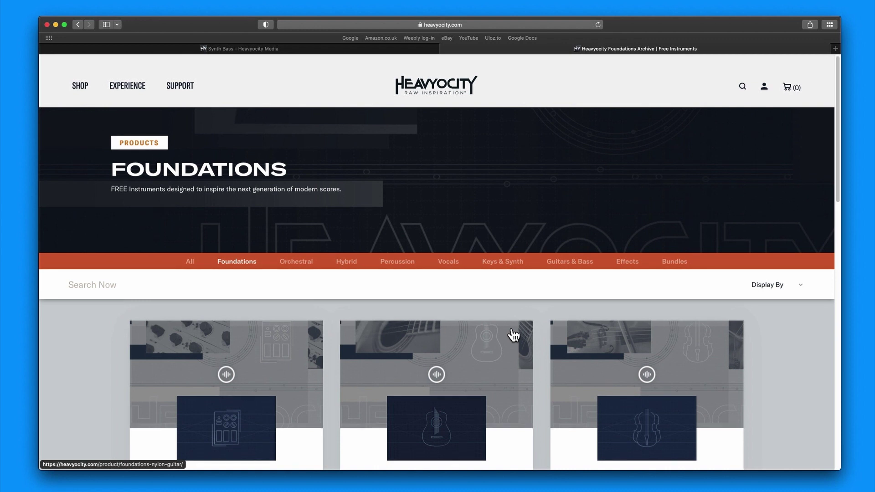
scroll(514, 335, "down", 9)
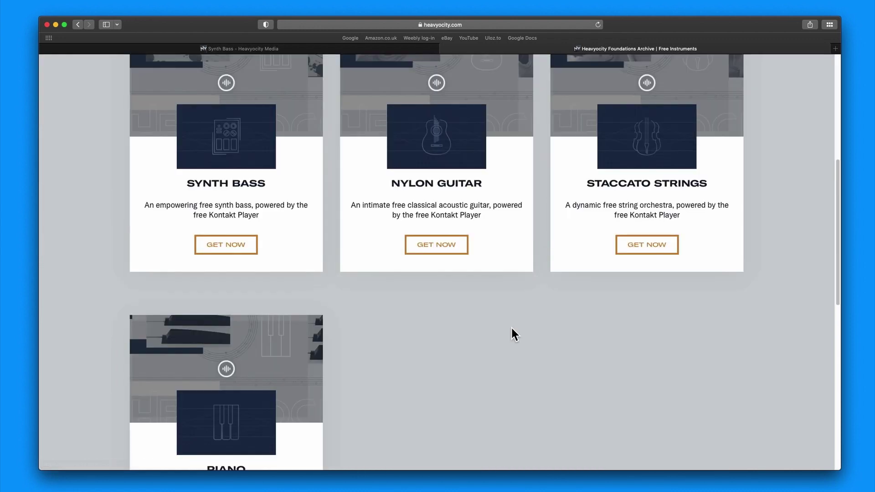
scroll(513, 335, "up", 9)
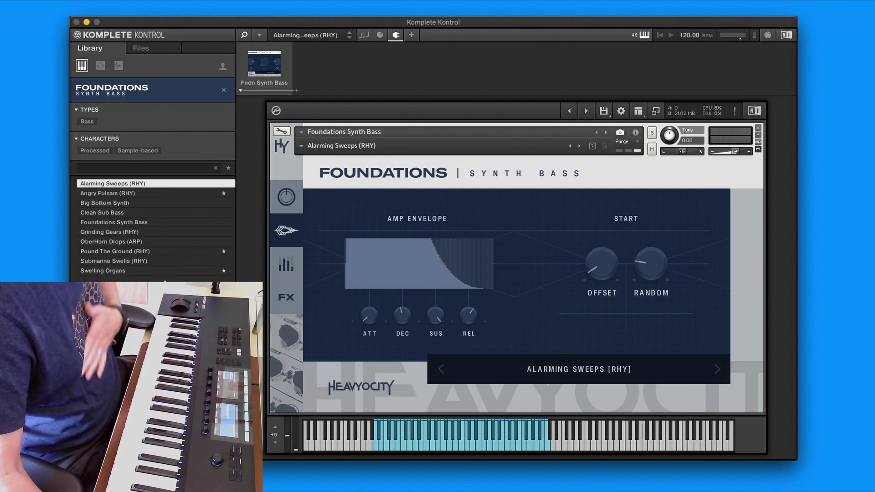
- Show the Bass and Growl controls page for the Alarming Sweeps (RHY) preset
left_click(296, 197)
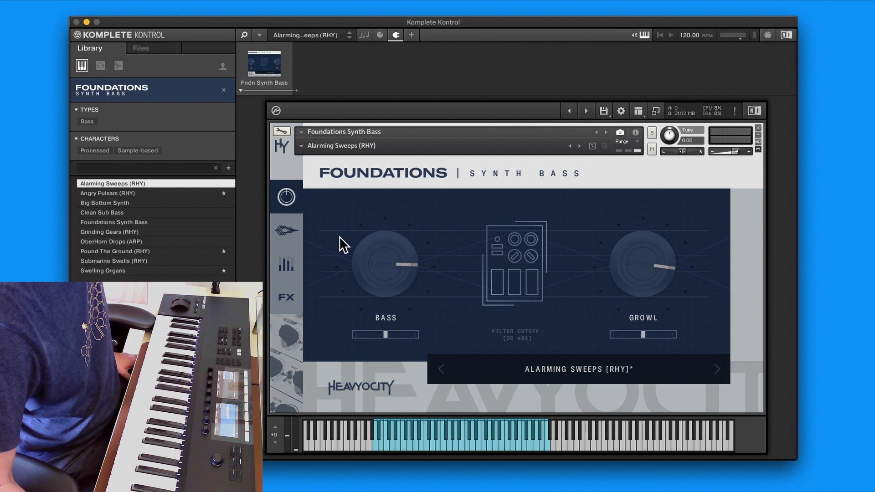
- View the amp envelope and Start settings, then move to the gate and arp sequencer page
left_click(286, 230)
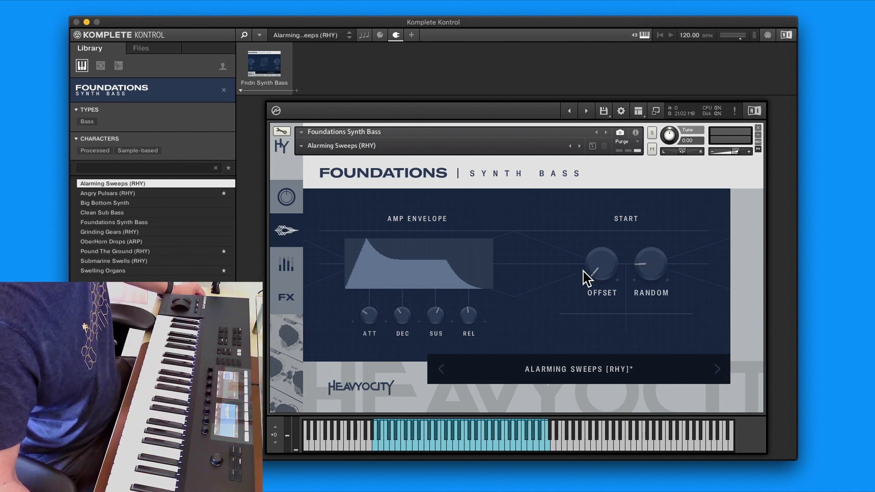
mouse_move(599, 259)
left_click(290, 262)
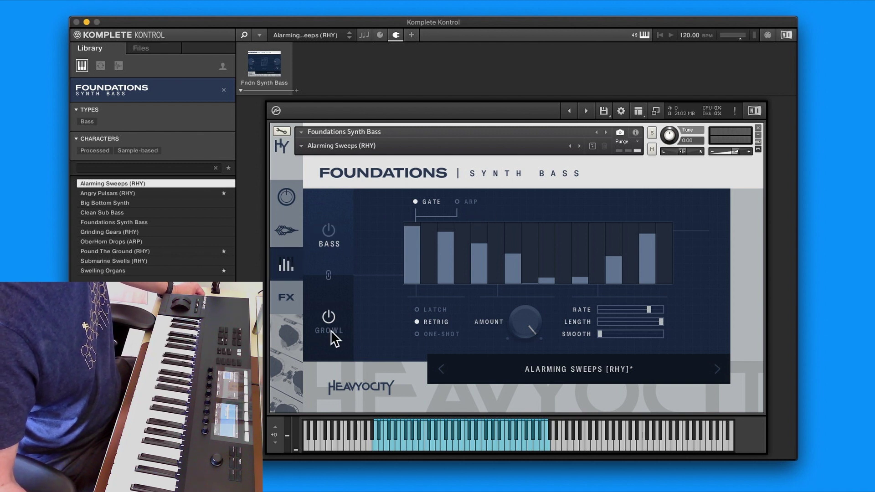
- Toggle and link the Bass and Growl layers, then show the Bass layer's step pattern
left_click(331, 229)
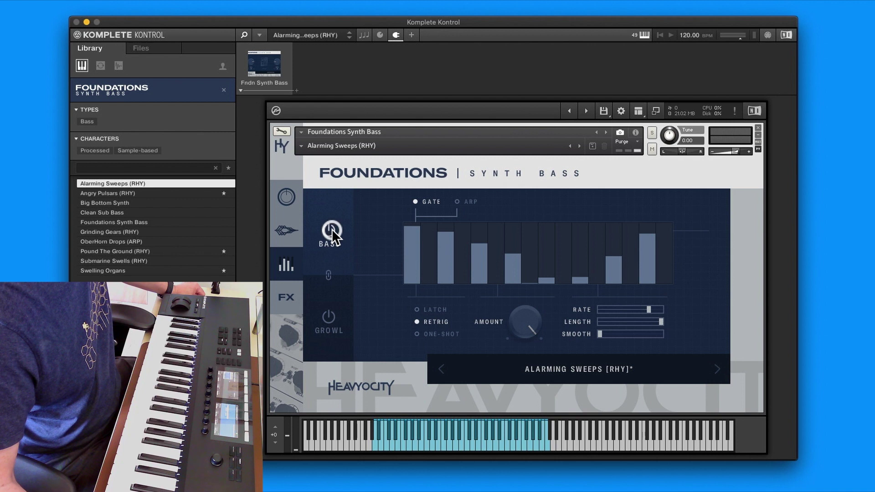
left_click(327, 319)
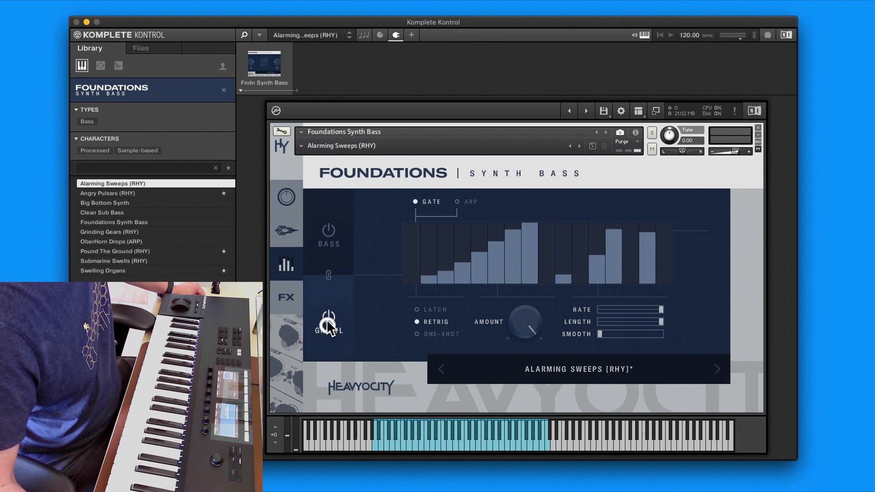
left_click(329, 276)
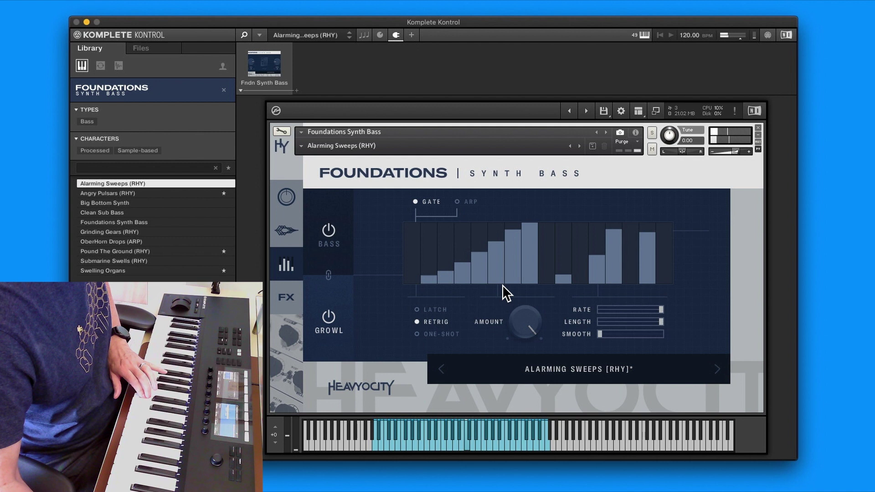
left_click(328, 230)
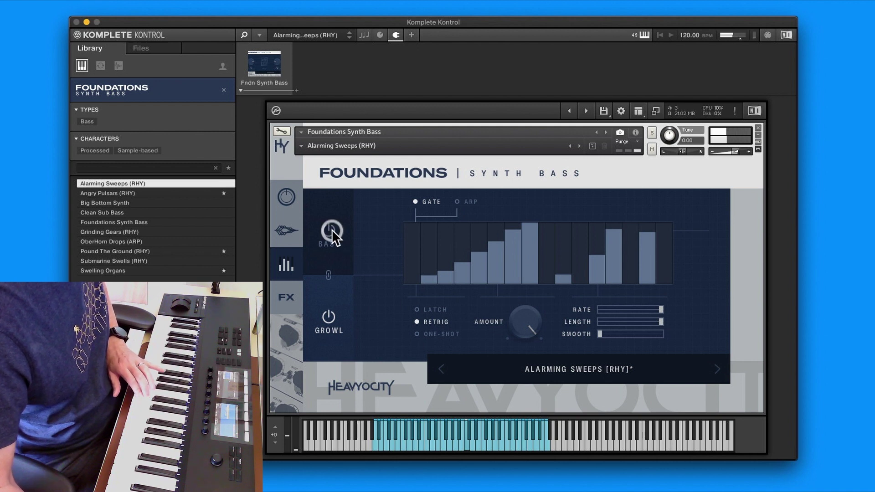
left_click(328, 318)
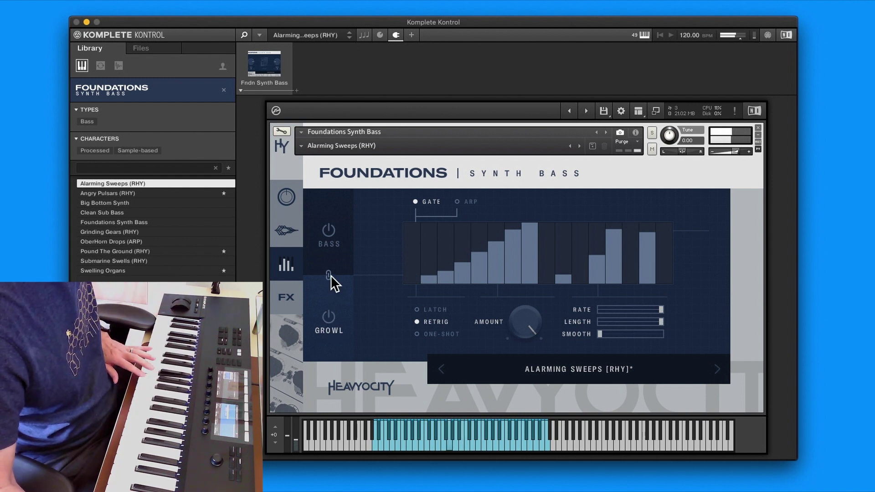
left_click(330, 240)
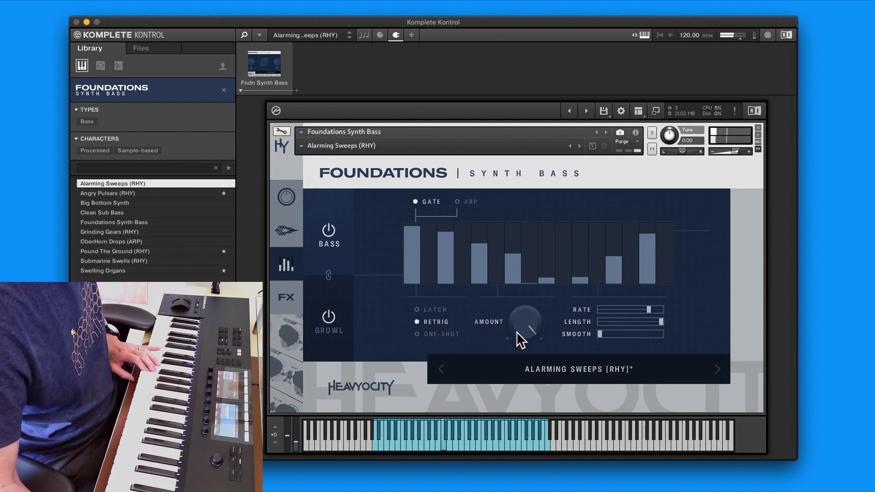
- Set sequencer Amount to 55.8%, Smooth to maximum, switch Gate to Arp and open arp modes
left_click_drag(519, 337, 606, 347)
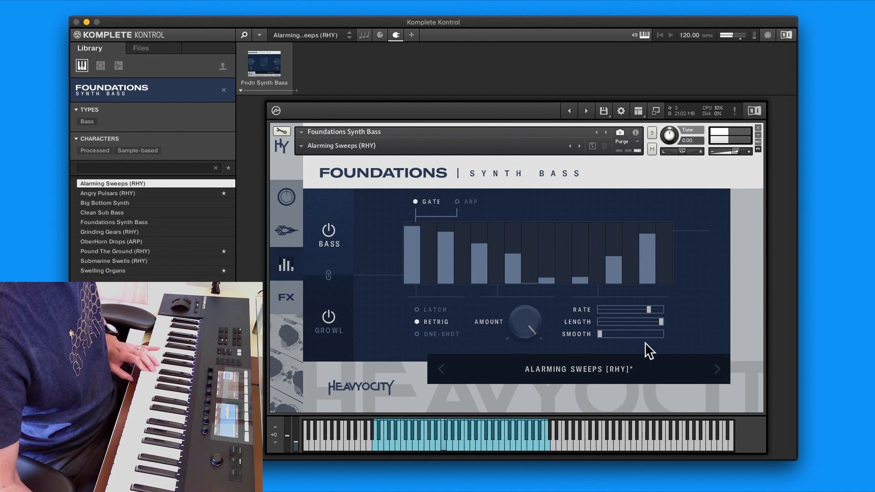
left_click_drag(598, 335, 739, 337)
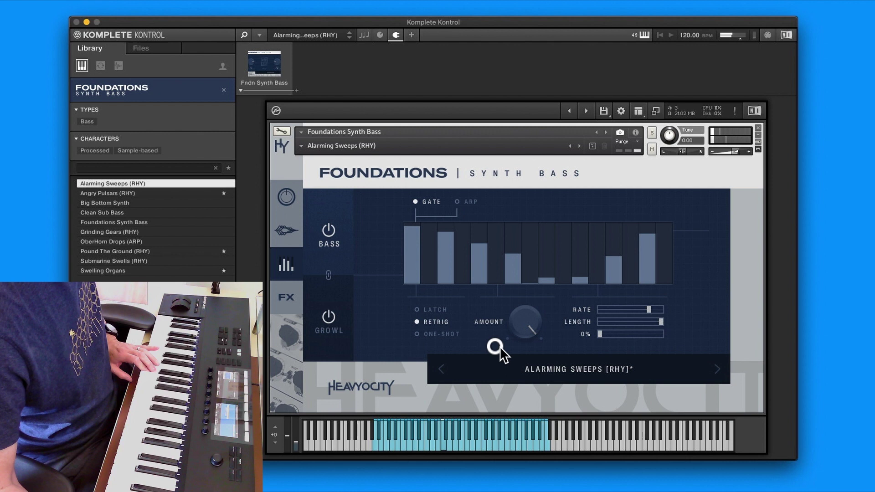
left_click(458, 201)
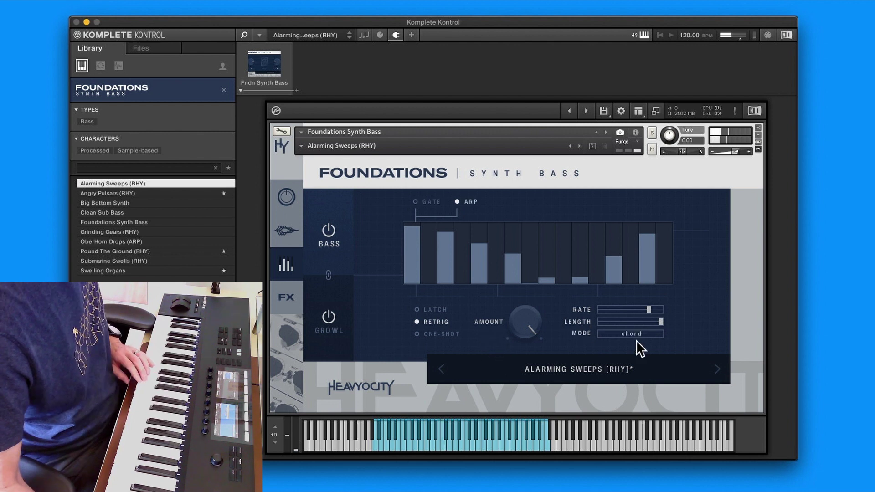
left_click(613, 333)
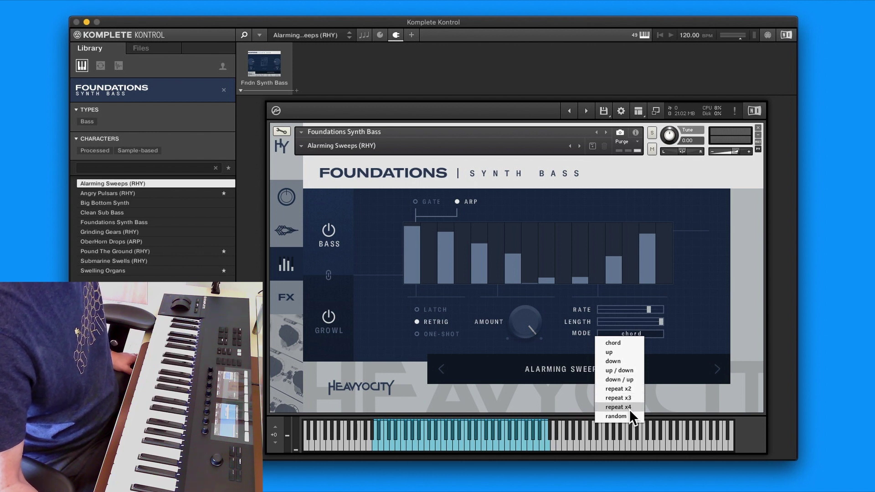
- Close the arp mode list unchanged, load Big Bottom Synth, and show its Bass and Growl controls
left_click(416, 201)
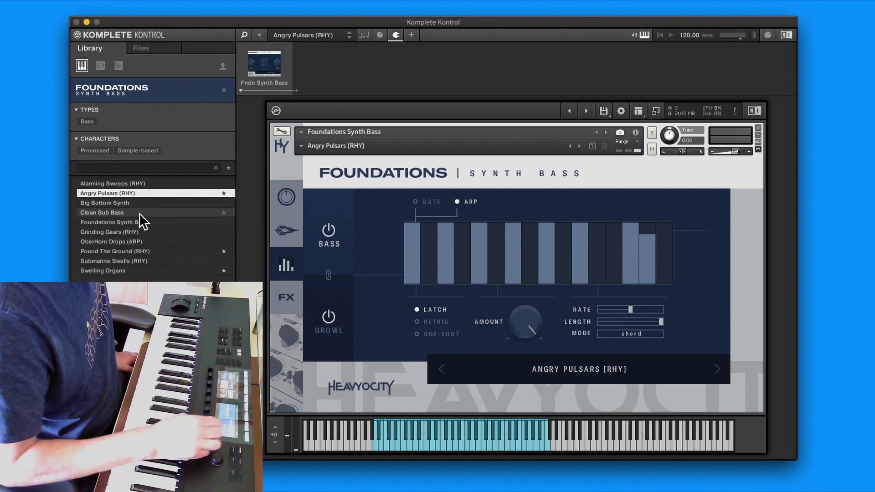
key("Down")
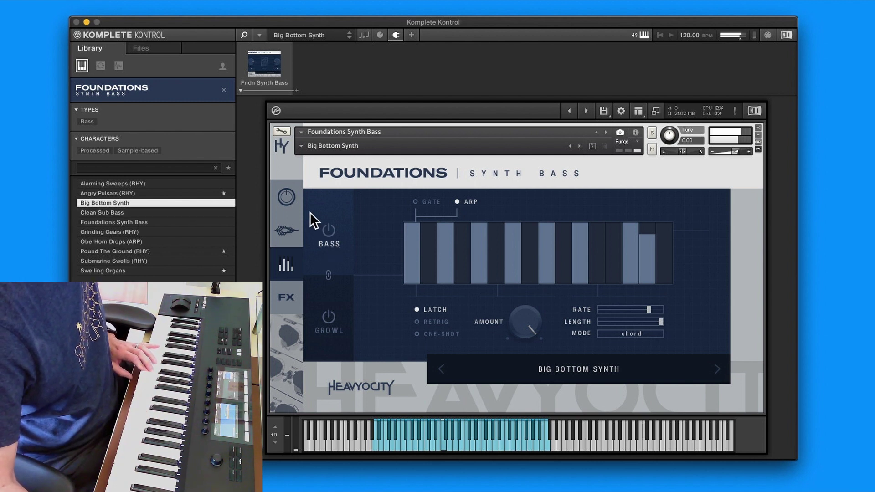
left_click(292, 199)
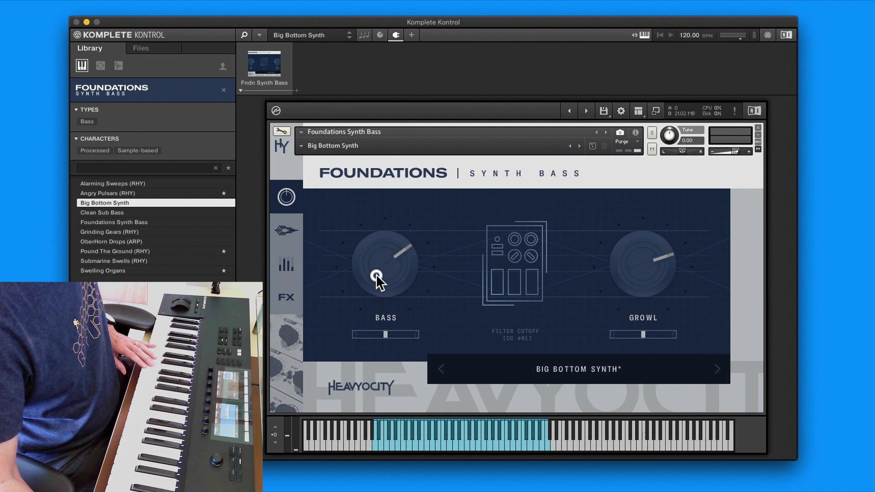
- Raise Big Bottom Synth's Bass level to 0.2dB and show the amp envelope settings
left_click_drag(376, 274, 362, 243)
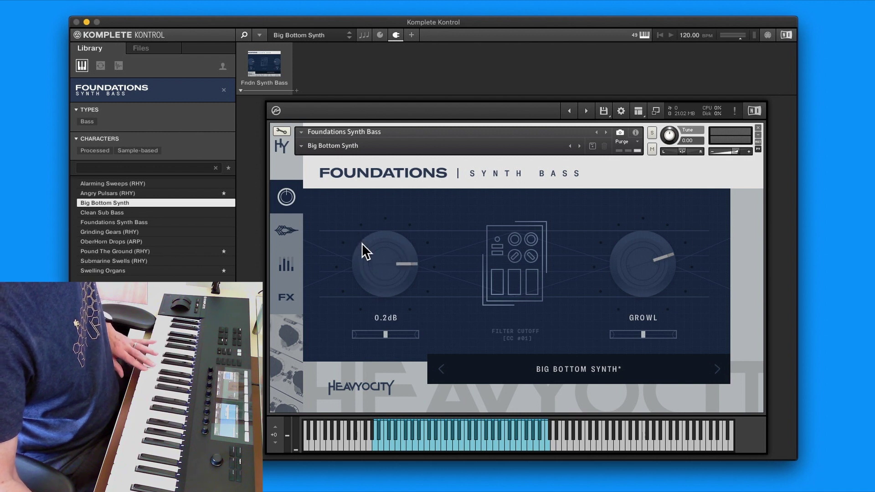
left_click(294, 223)
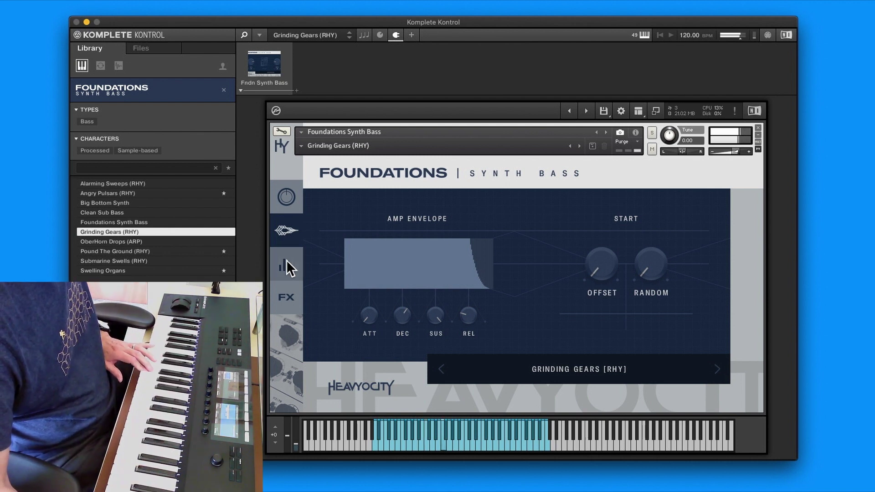
- Lower the Grinding Gears (RHY) arp Amount to about 25.8%, then return to the Bass and Growl page
left_click(286, 260)
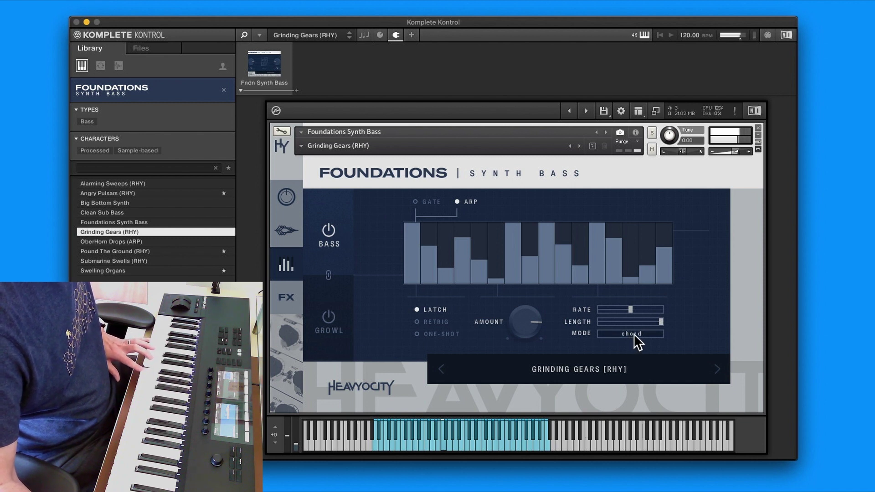
mouse_move(534, 321)
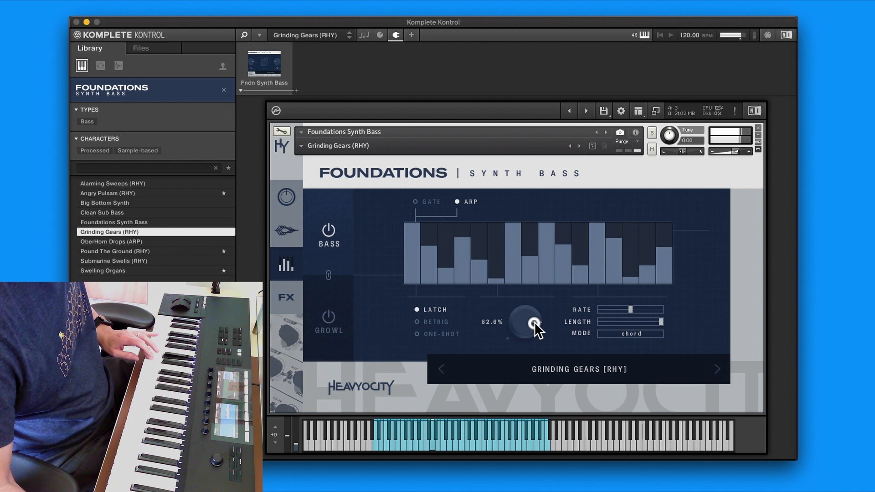
left_click_drag(529, 314, 520, 379)
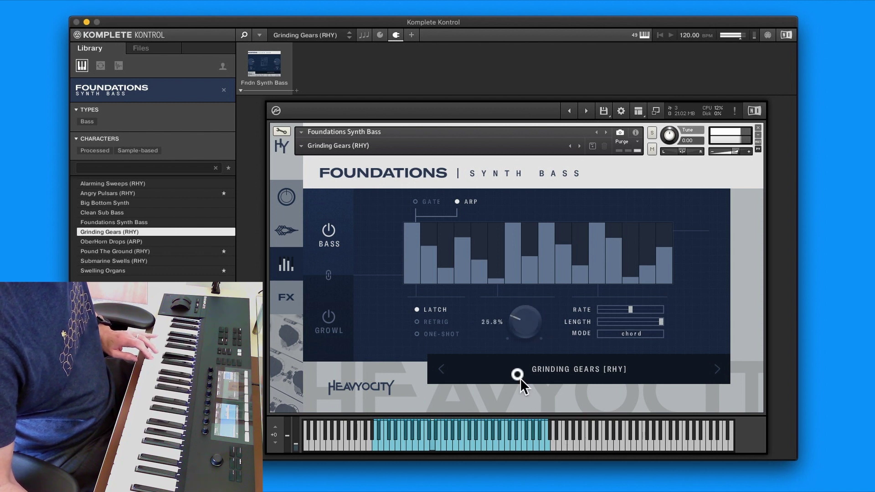
left_click_drag(486, 306, 488, 314)
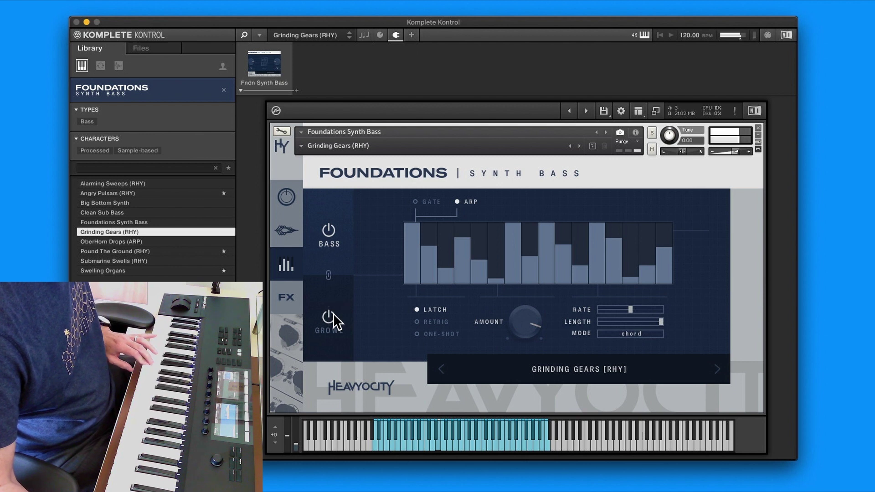
left_click(290, 196)
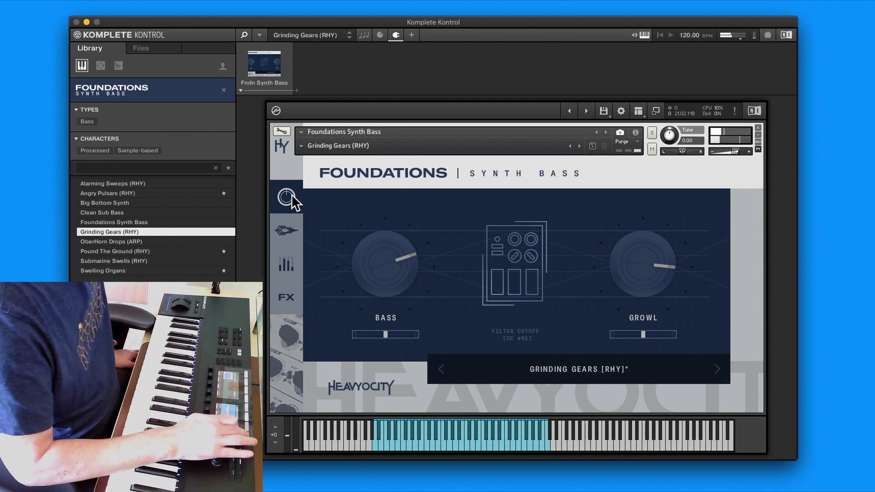
- Load Pound The Ground (RHY), then Submarine Swells (RHY), and show its amp envelope
key("Down")
key("Down")
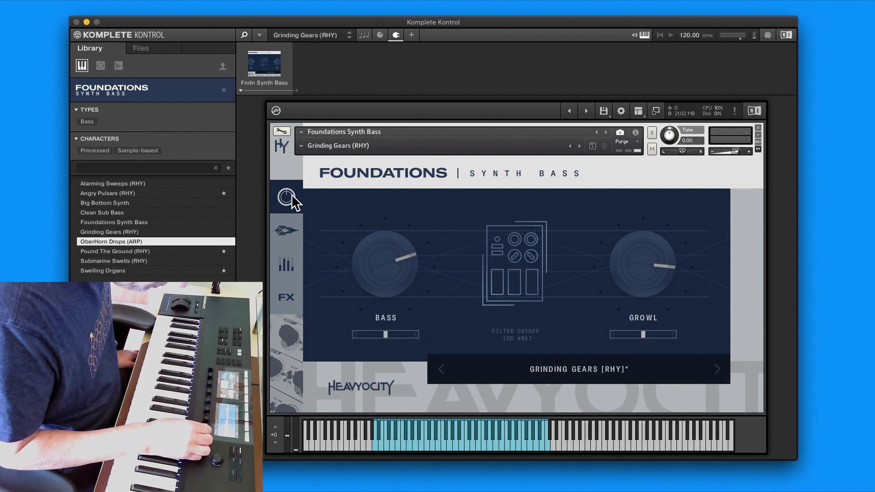
key("Return")
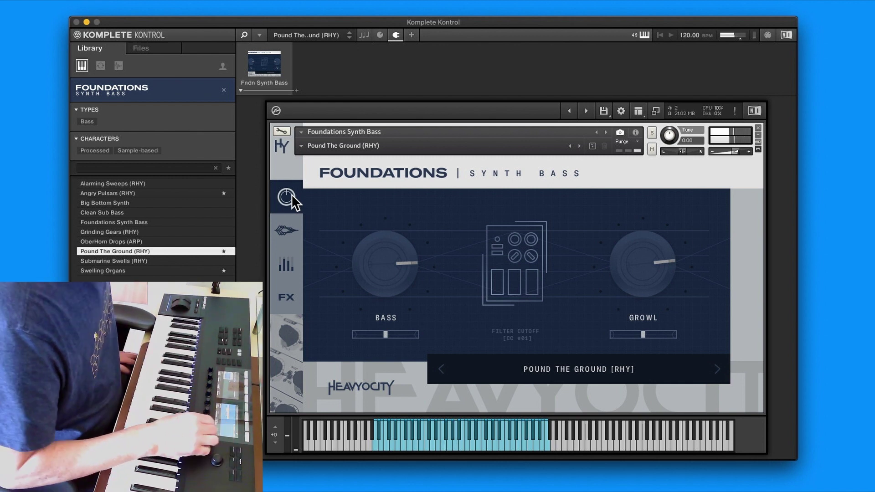
key("Down")
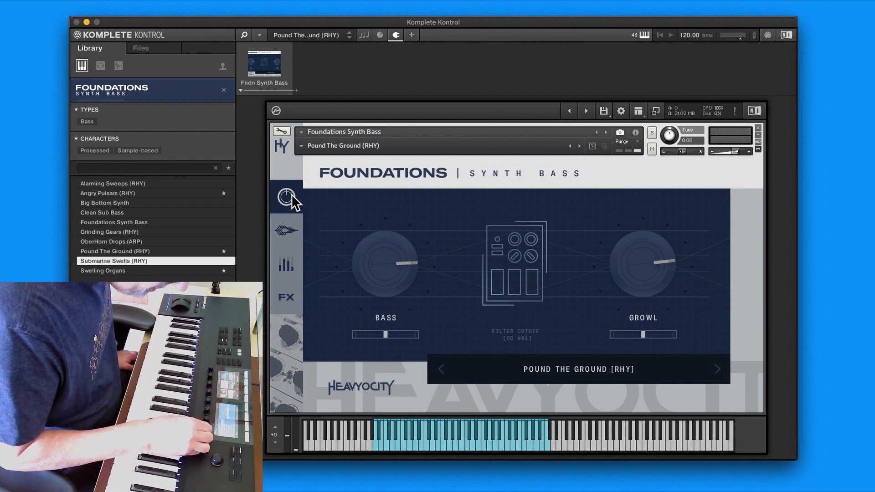
key("Return")
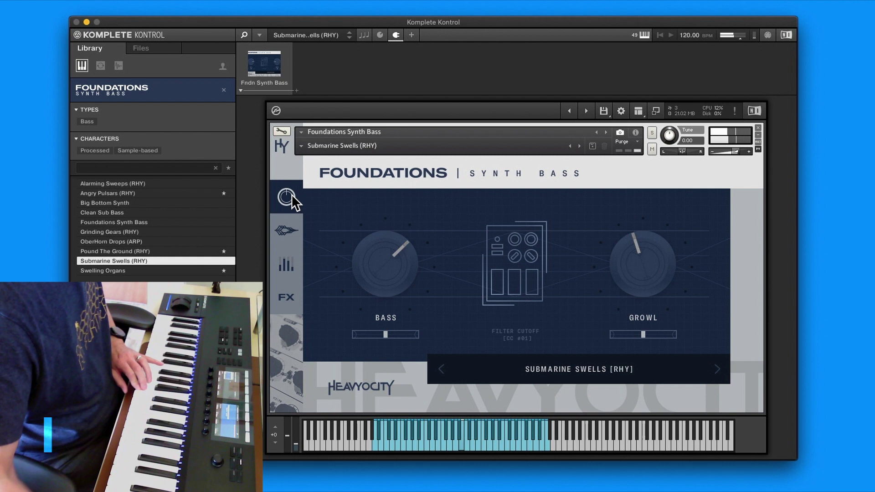
left_click(285, 235)
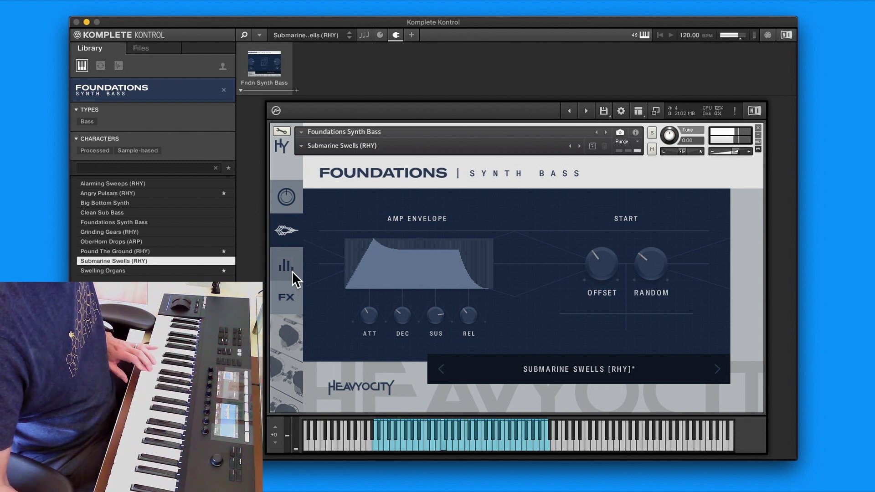
- On the Submarine Swells FX page, switch Punch on and turn its amount up
left_click(292, 272)
left_click(294, 310)
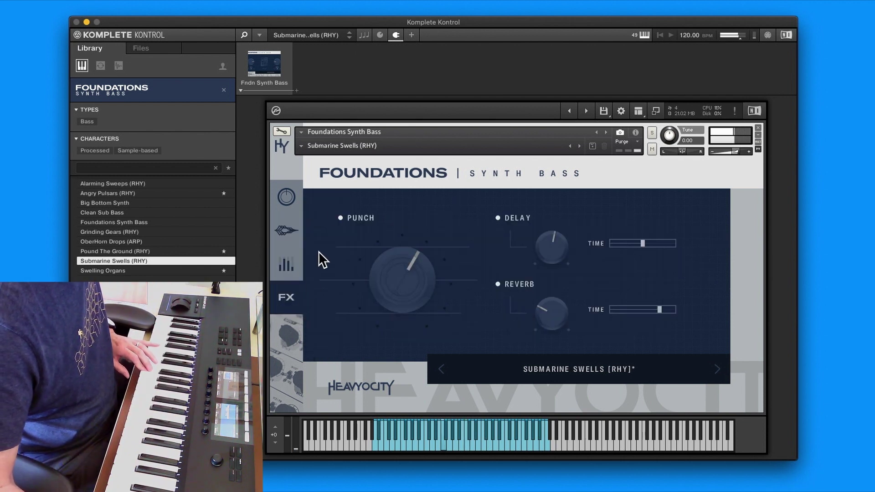
left_click_drag(384, 287, 335, 212)
left_click(338, 216)
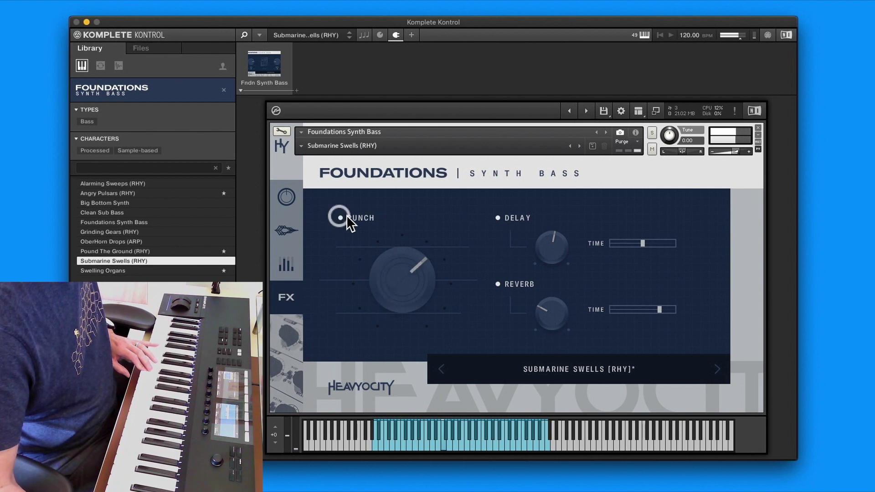
- Toggle Delay and Reverb off and back on, then nudge Punch a bit higher
left_click(498, 218)
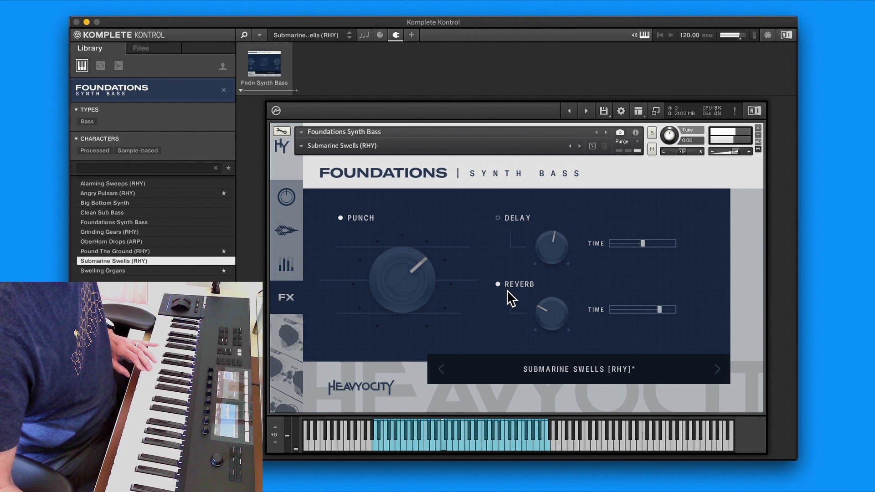
left_click(497, 285)
left_click(498, 219)
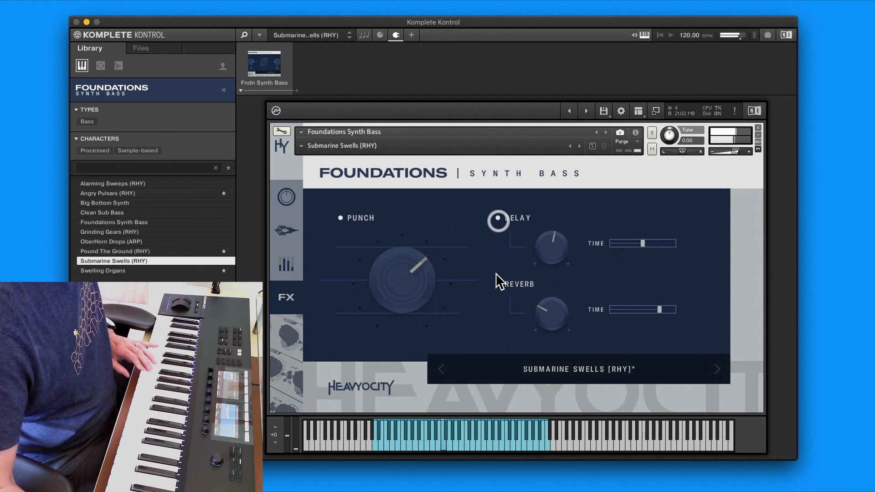
left_click(498, 285)
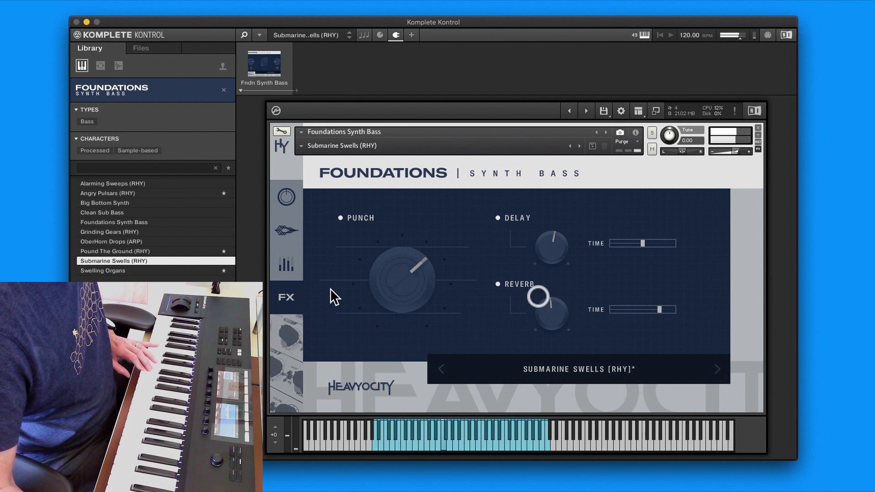
left_click_drag(381, 283, 381, 266)
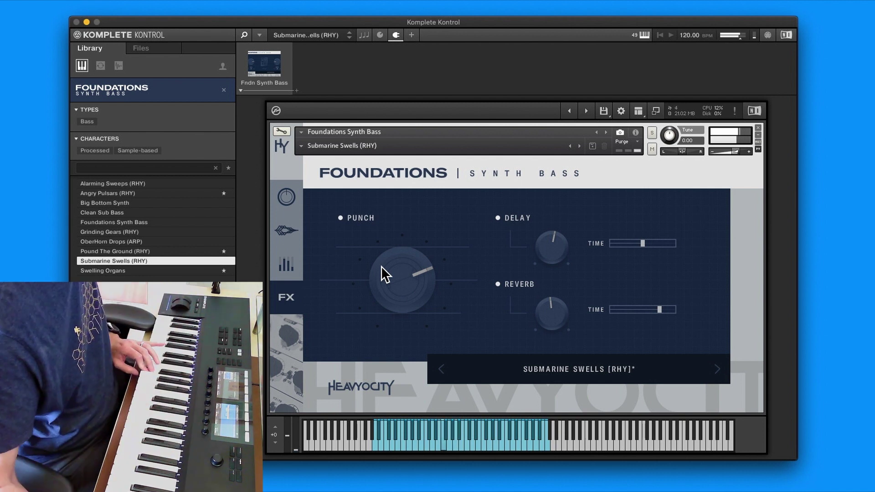
- Set the Submarine Swells sequencer to Gate mode, then return to the amp envelope page
left_click(287, 255)
left_click(285, 233)
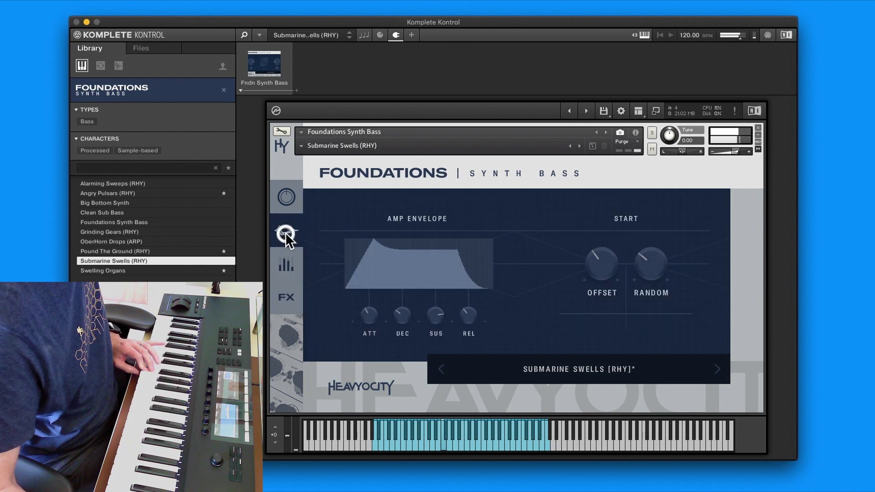
left_click(286, 265)
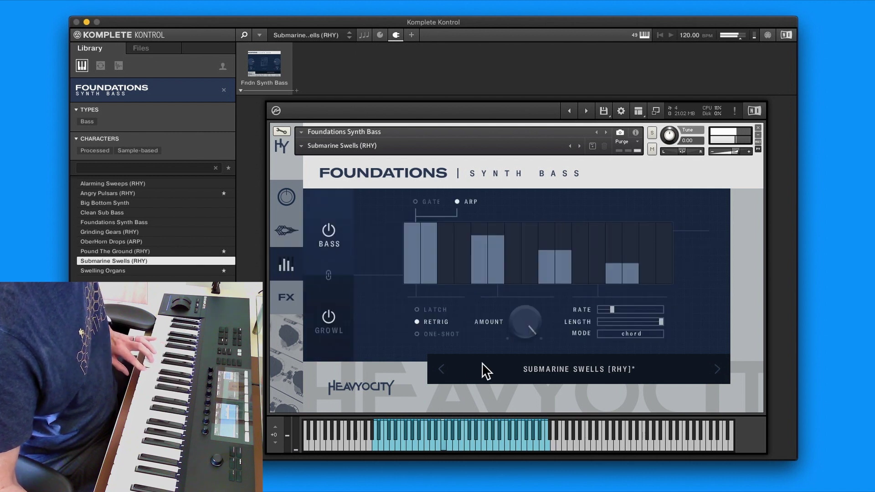
left_click(417, 202)
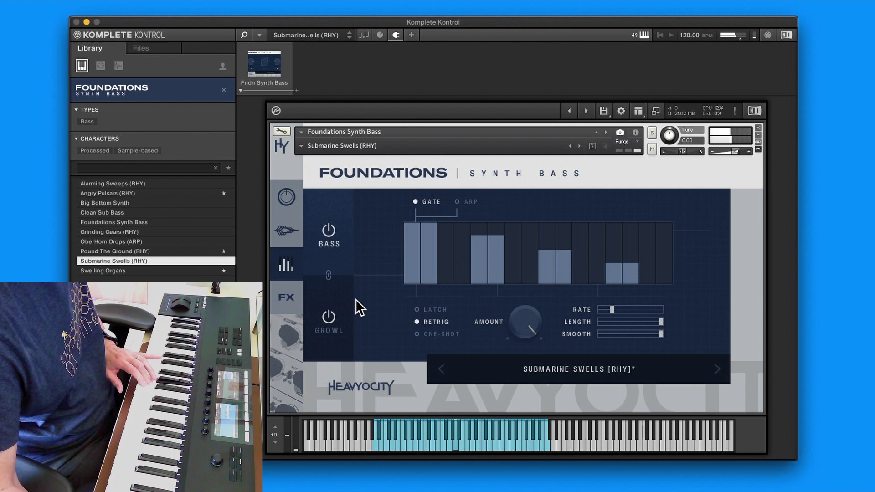
left_click(279, 235)
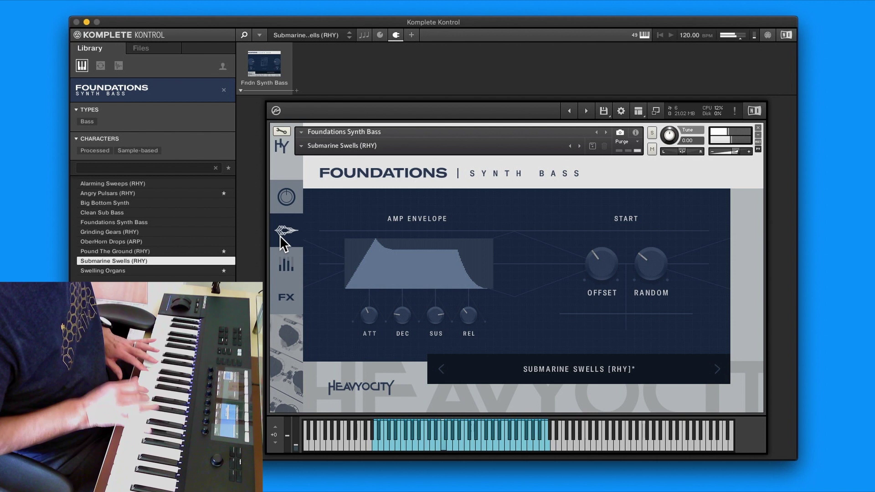
- Load the next preset, Swelling Organs, and raise its Bass level to -0.7 dB
key("Down")
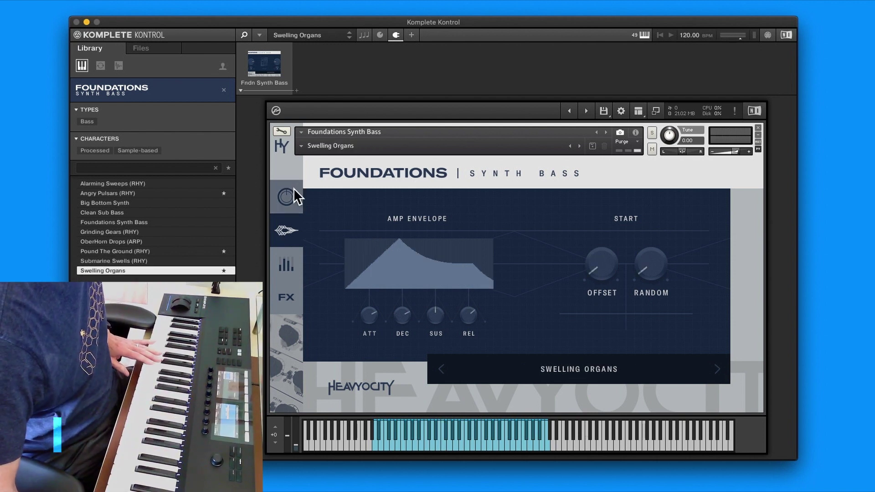
left_click(287, 269)
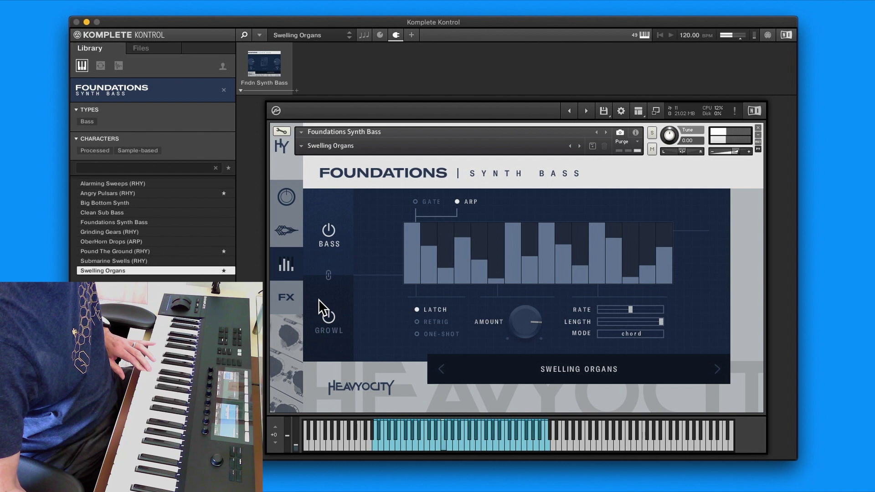
left_click(287, 198)
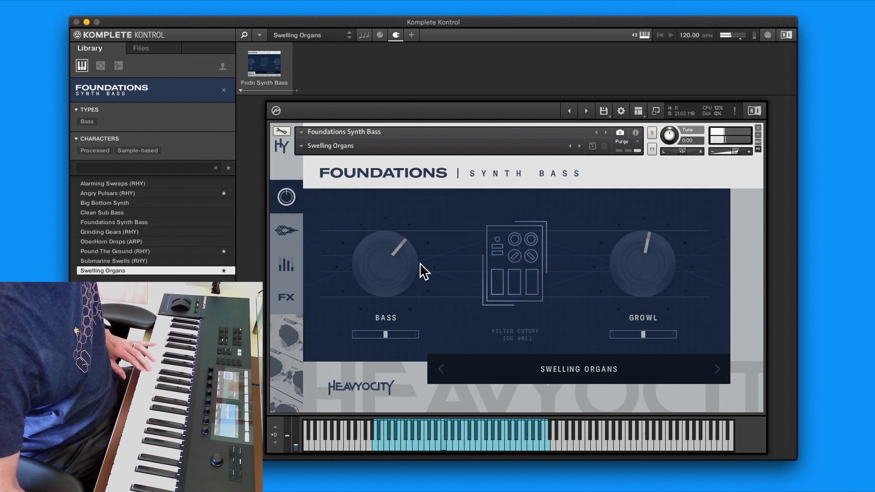
left_click_drag(420, 263, 382, 220)
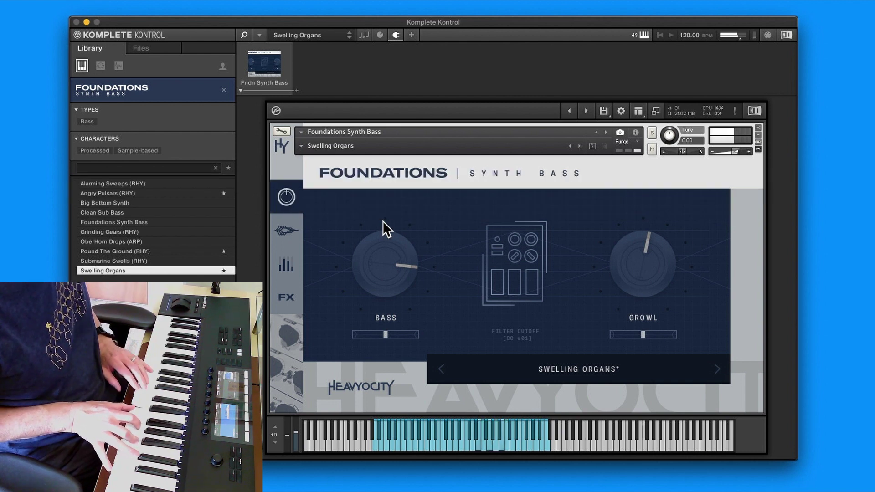
left_click(292, 228)
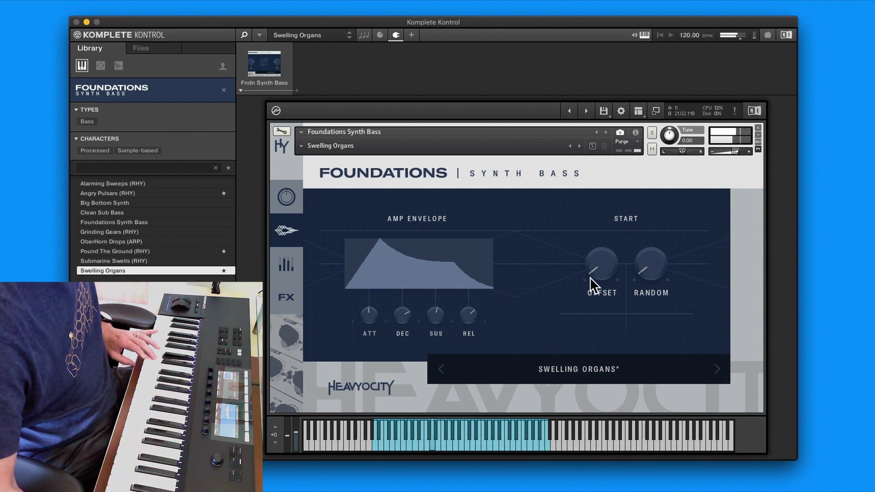
- Raise the Swelling Organs sample start offset from 3.6% to 25.8%
left_click_drag(593, 251, 603, 217)
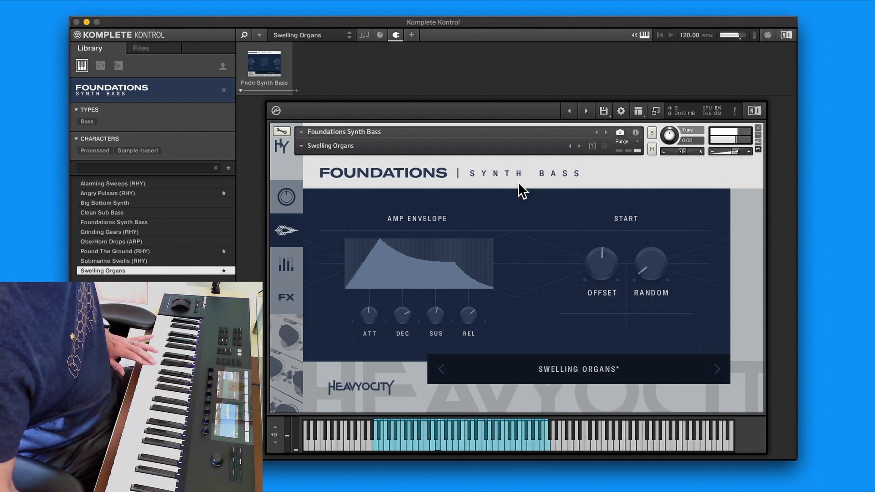
left_click(282, 266)
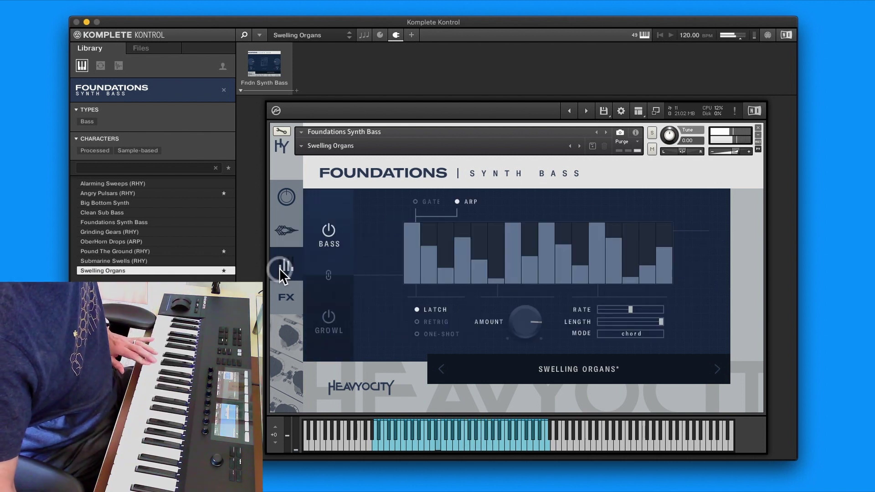
- Enable Punch and turn it up, then lower the Delay and Reverb amounts for Swelling Organs
left_click(292, 305)
left_click(340, 218)
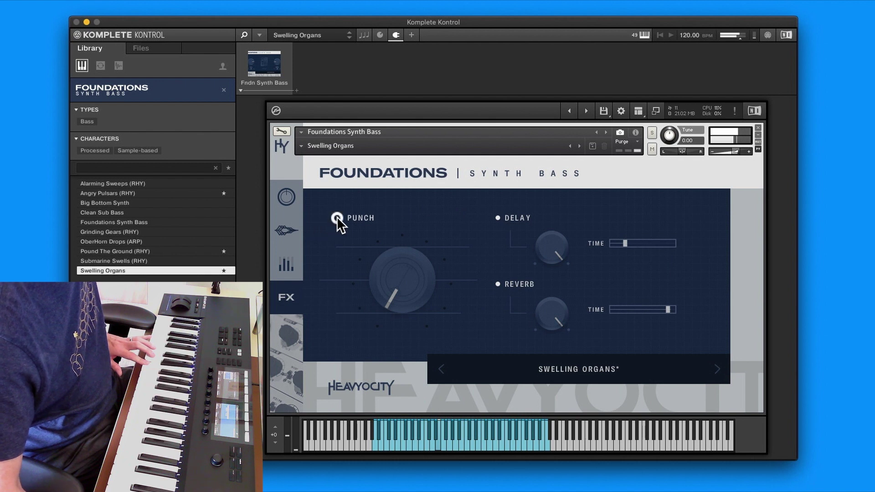
left_click_drag(400, 248, 395, 212)
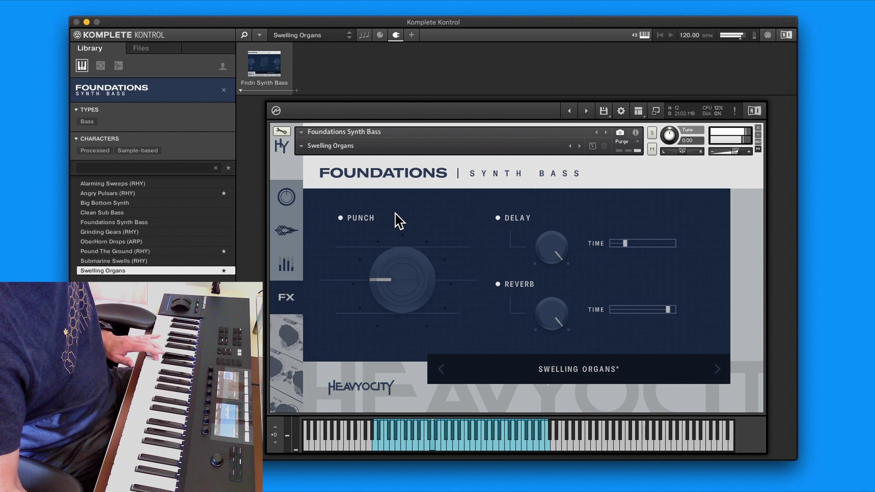
left_click_drag(551, 300, 553, 357)
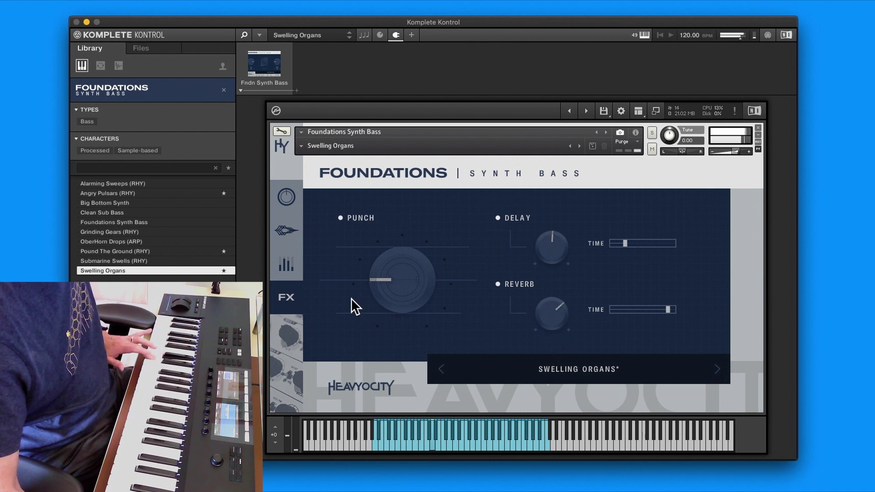
left_click_drag(393, 271, 390, 253)
- Put the Swelling Organs sequencer in Gate mode with Latch instead of Retrig
left_click(291, 273)
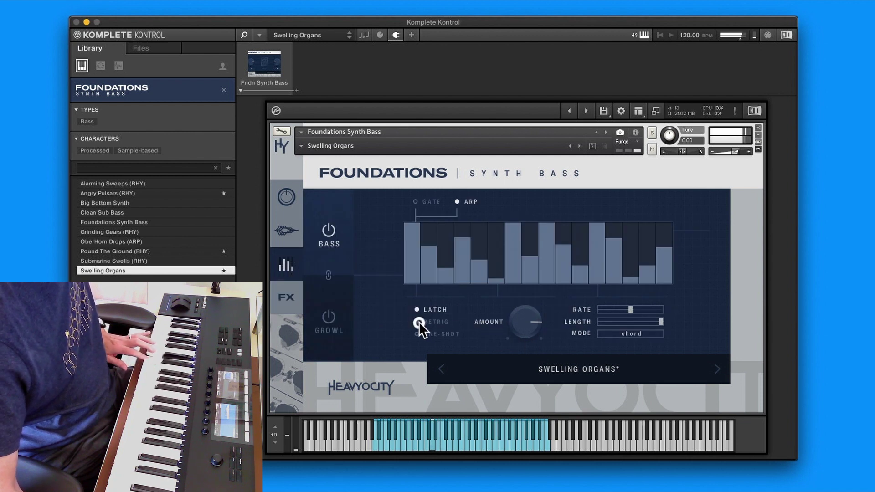
left_click(416, 202)
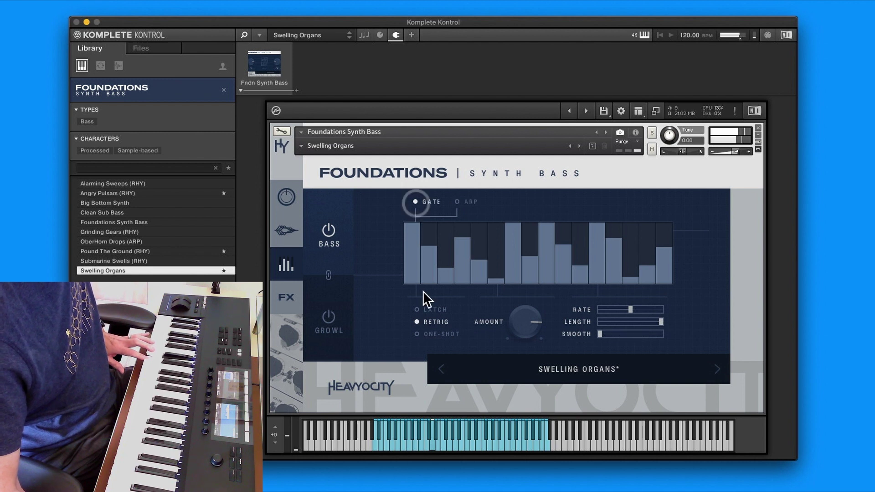
left_click(417, 309)
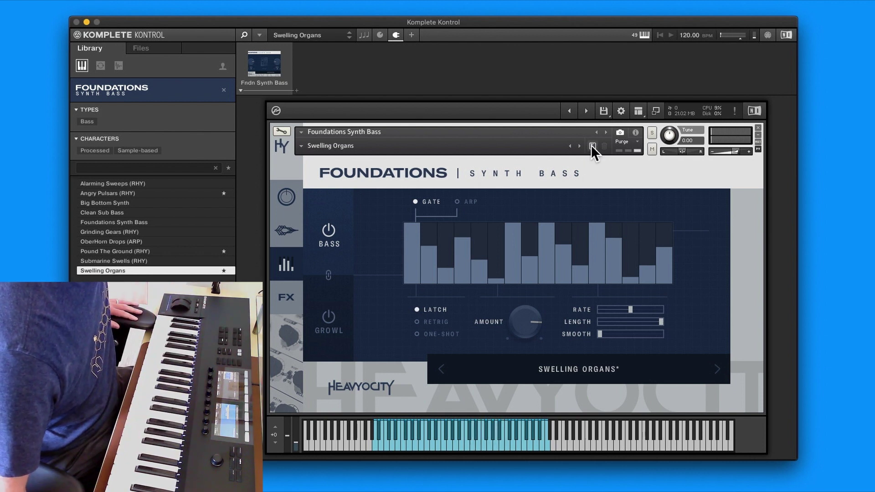
- Use File > Save As, prefixing the name with 'DTC' to save DTC Swelling Organs
left_click(260, 35)
mouse_move(268, 50)
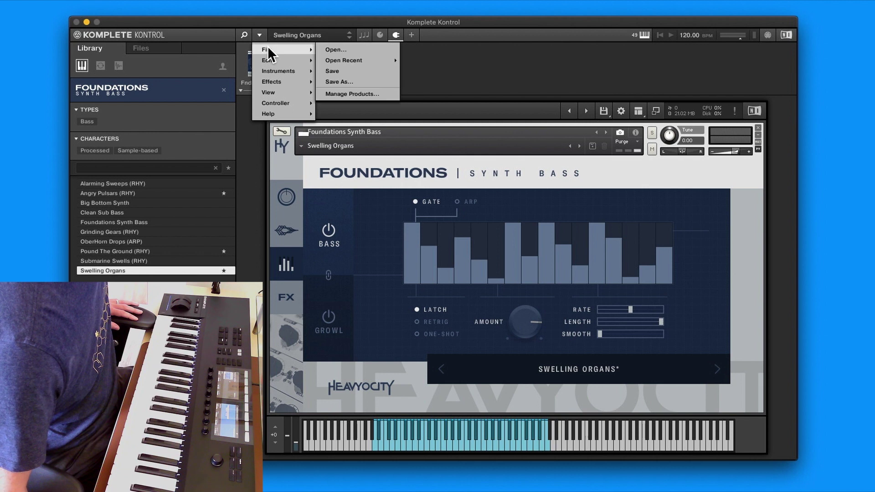
left_click(365, 75)
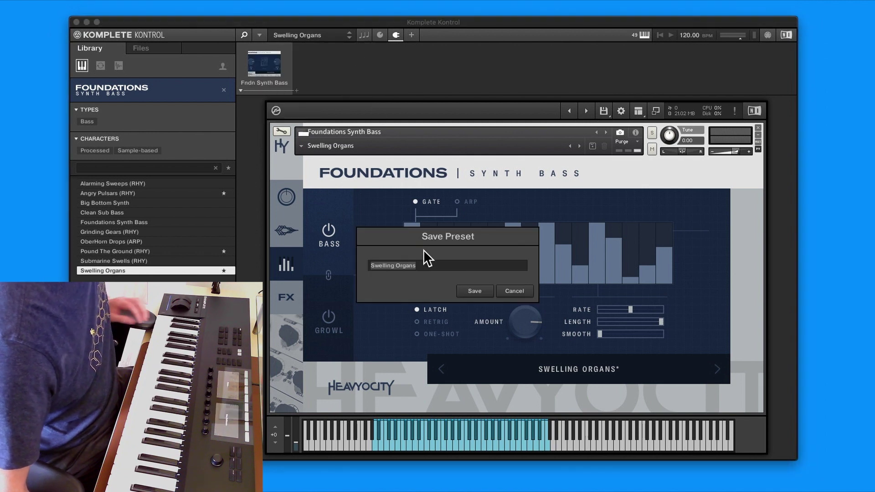
left_click(369, 267)
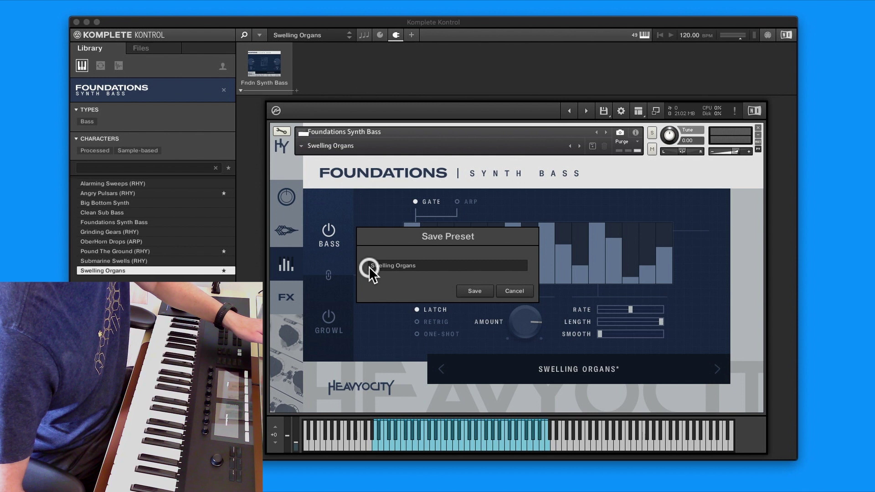
type("DTC")
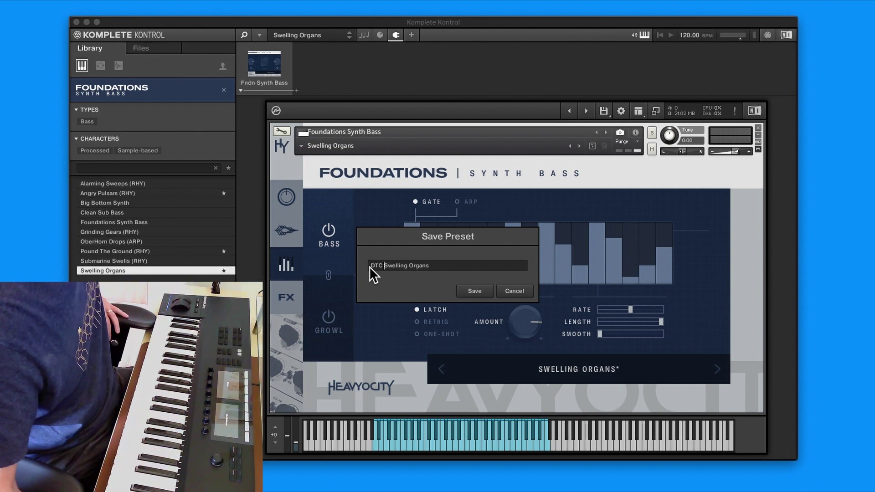
left_click(466, 294)
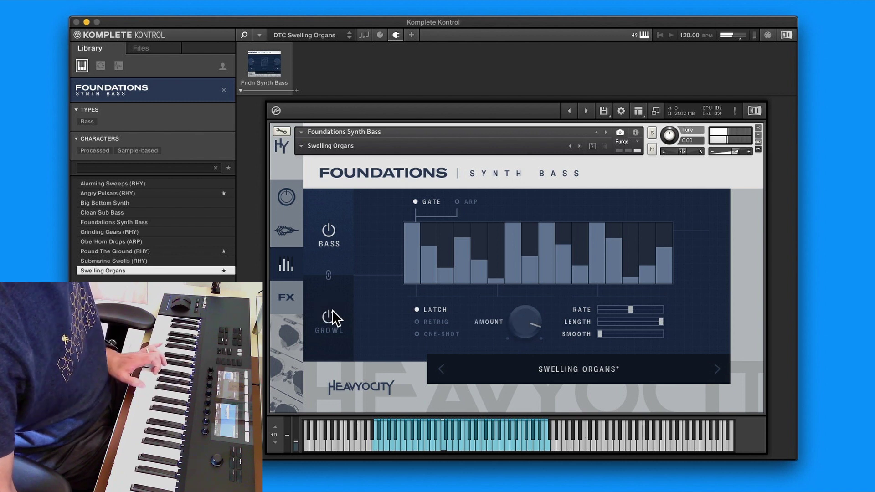
- Raise the Growl level of DTC Swelling Organs to -2.2 dB
left_click(286, 198)
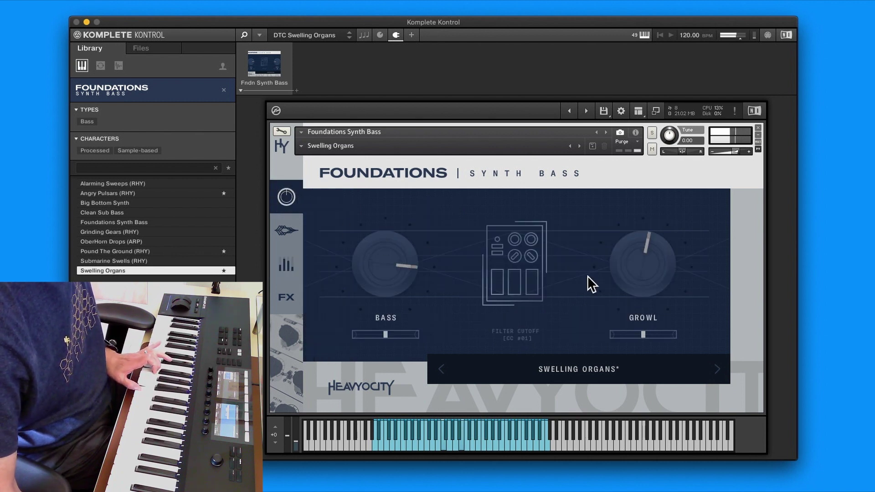
left_click_drag(663, 259, 650, 217)
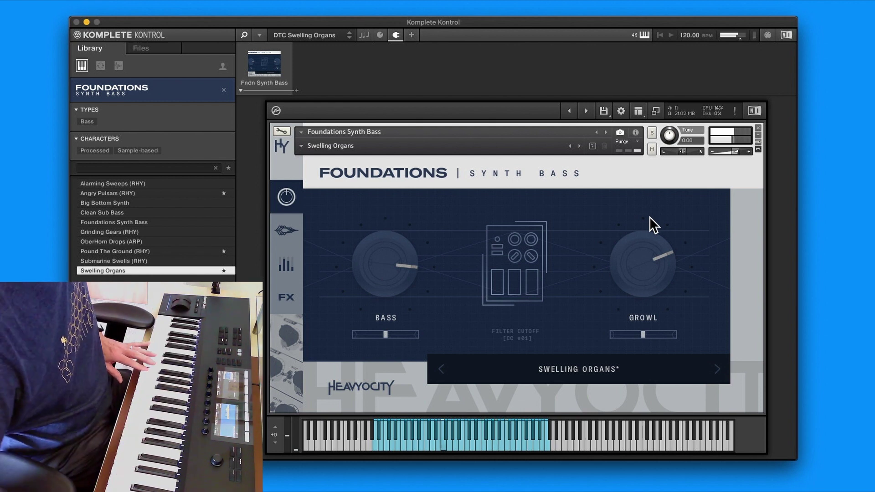
left_click(273, 242)
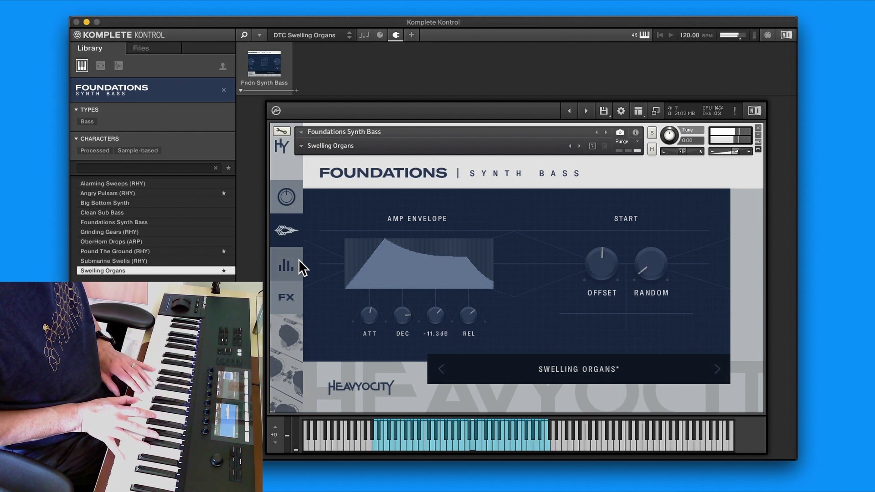
left_click(300, 265)
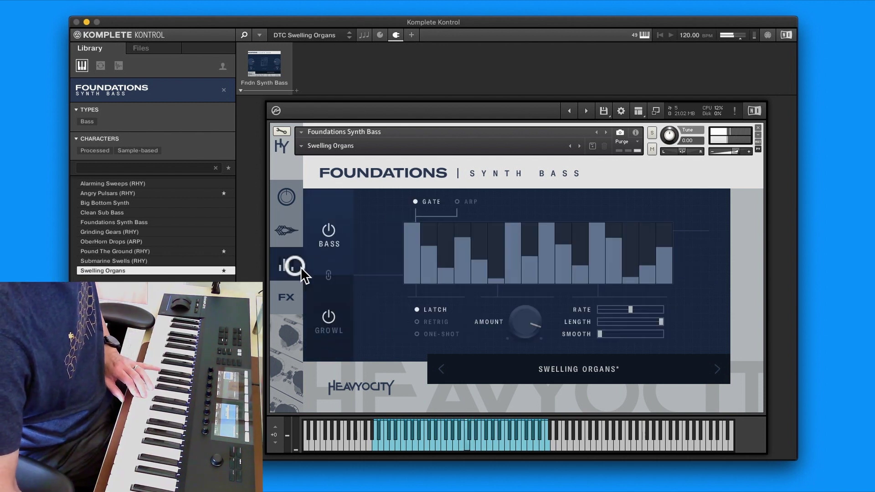
left_click(458, 202)
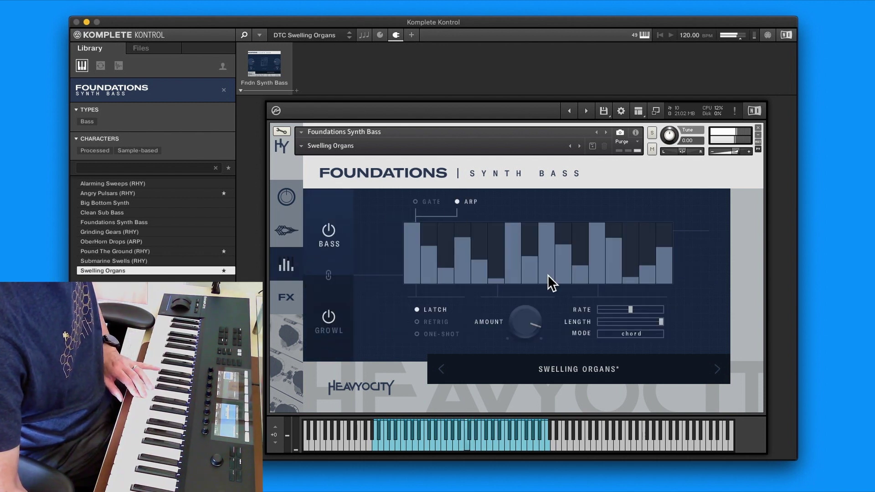
left_click(641, 335)
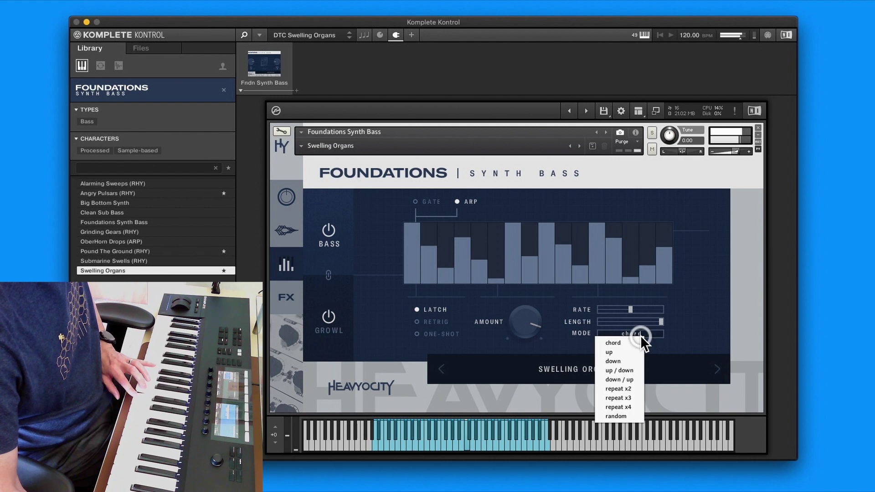
left_click(632, 370)
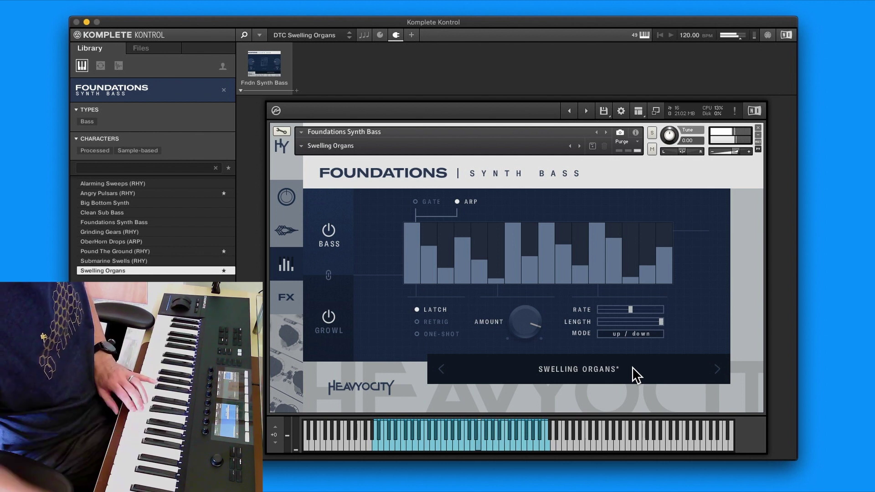
left_click(637, 336)
left_click(637, 340)
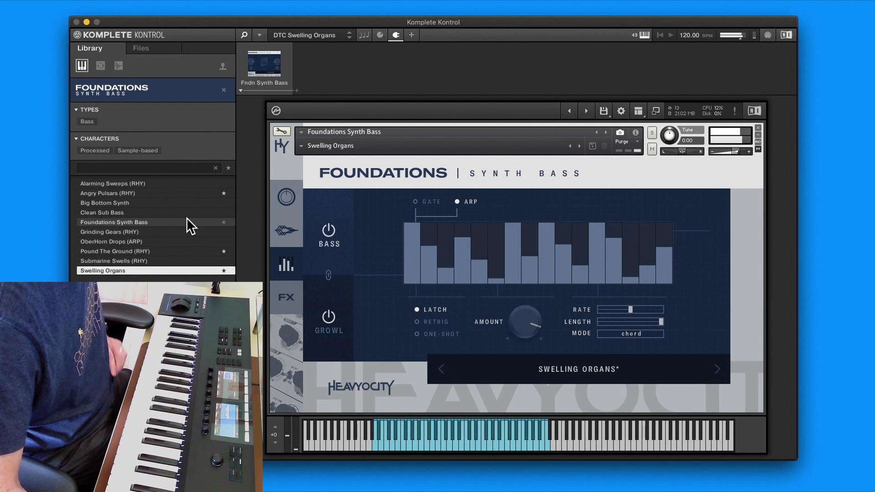
- Load Foundations Synth Bass from the preset list and show its arp and gate sequencer page
key("Up")
key("Up")
key("Up")
key("Up")
key("Up")
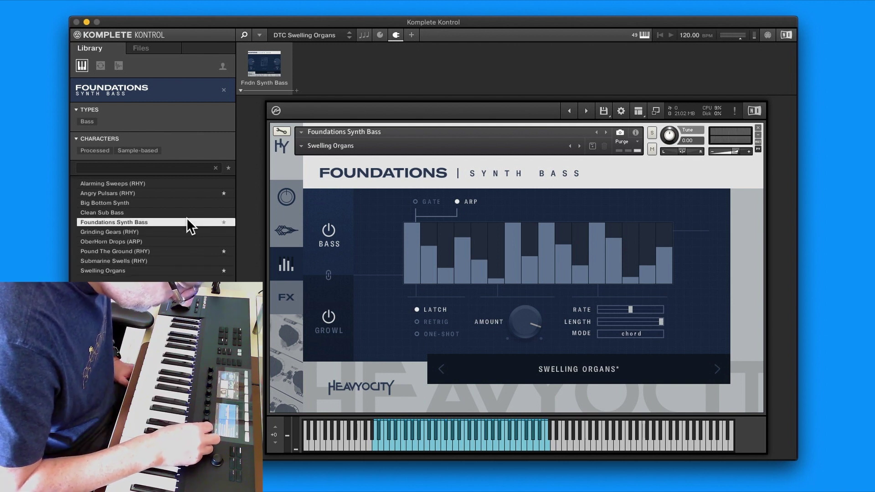
key("Return")
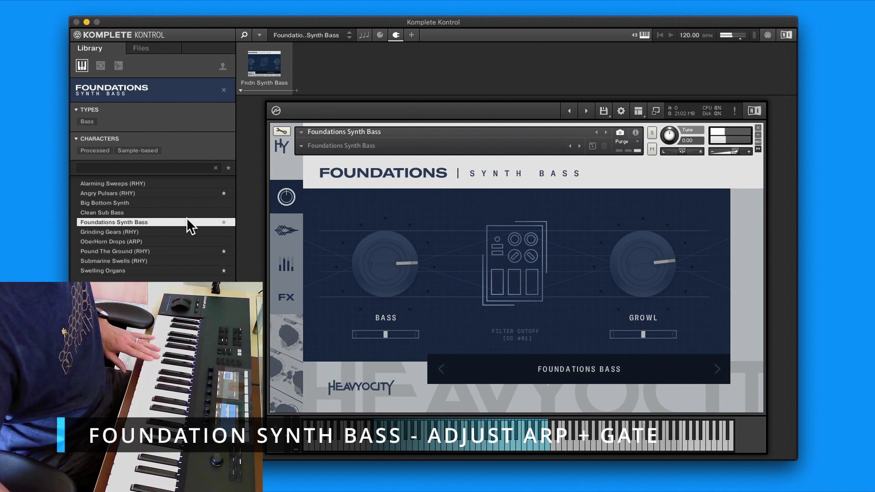
left_click(278, 232)
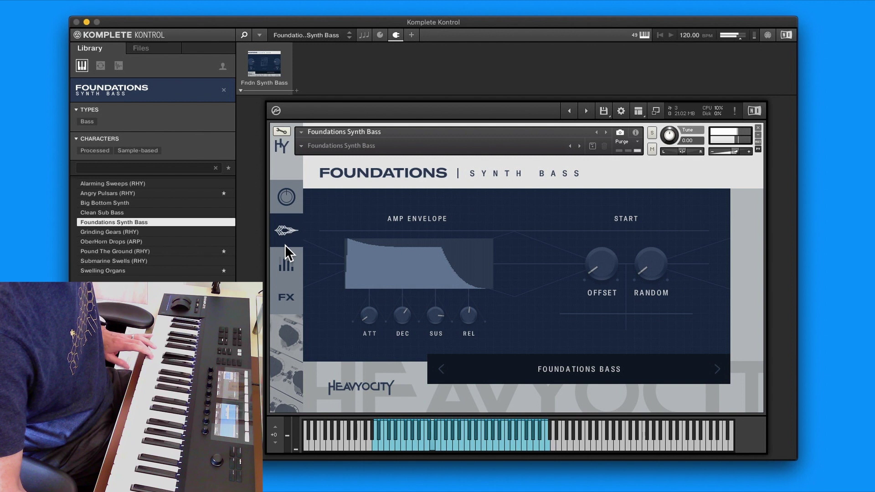
left_click(288, 268)
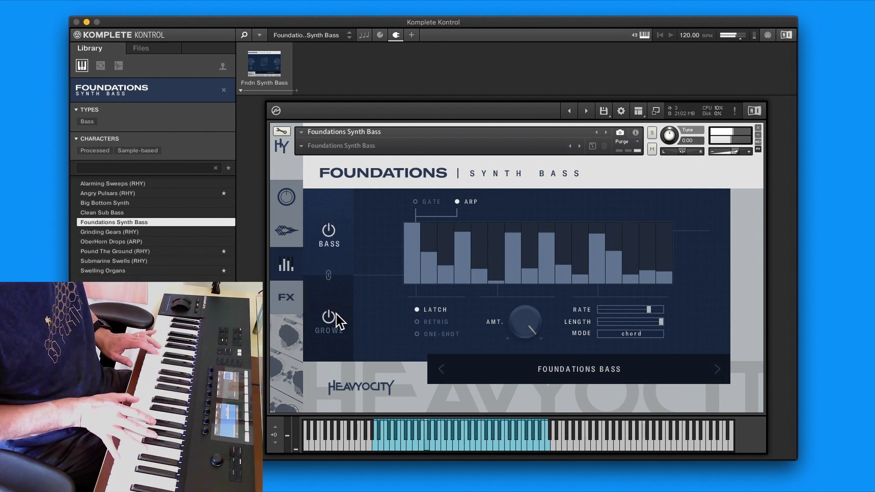
- Unlink Bass and Growl sequencers, then switch between them comparing Bass's arp and Growl's gate patterns
left_click(334, 279)
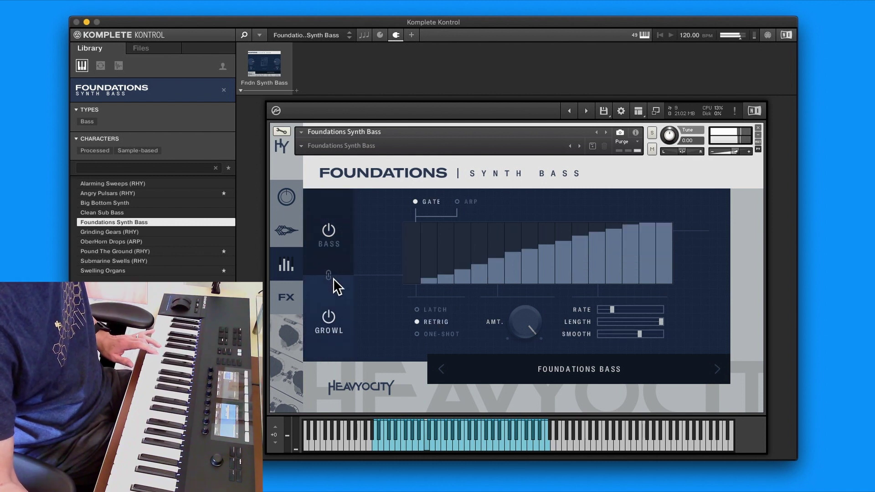
left_click(332, 233)
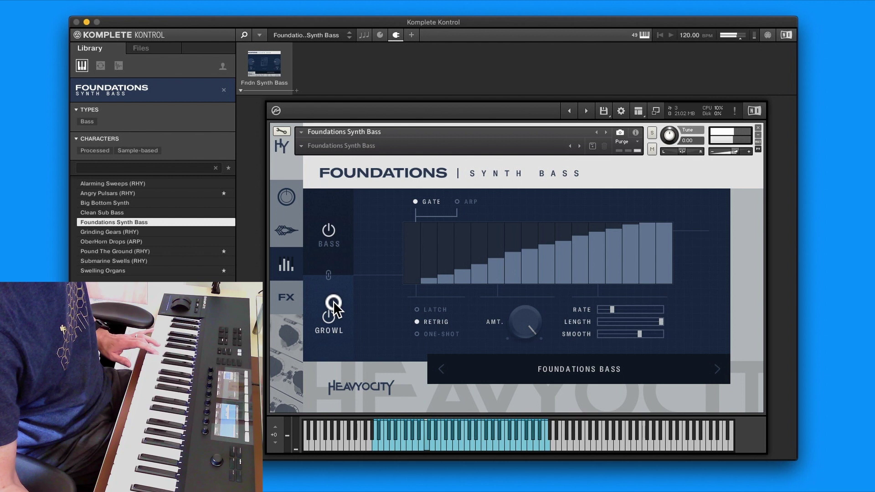
left_click(330, 247)
left_click(334, 295)
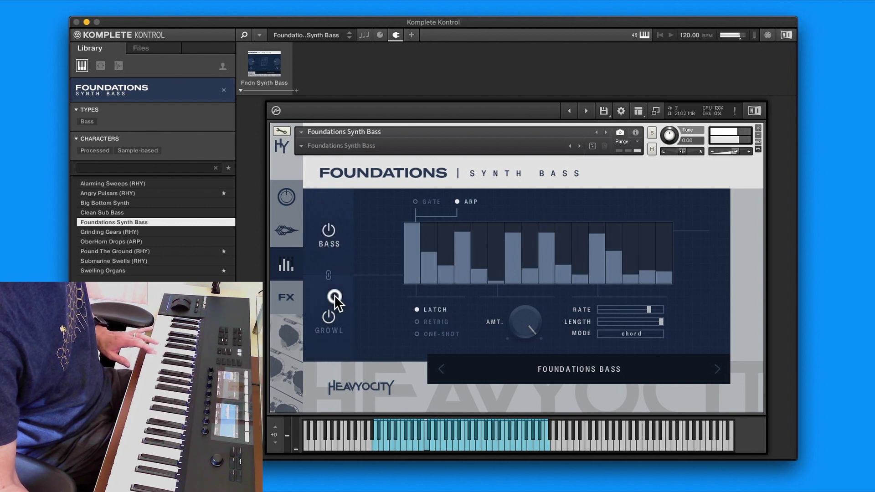
left_click(340, 256)
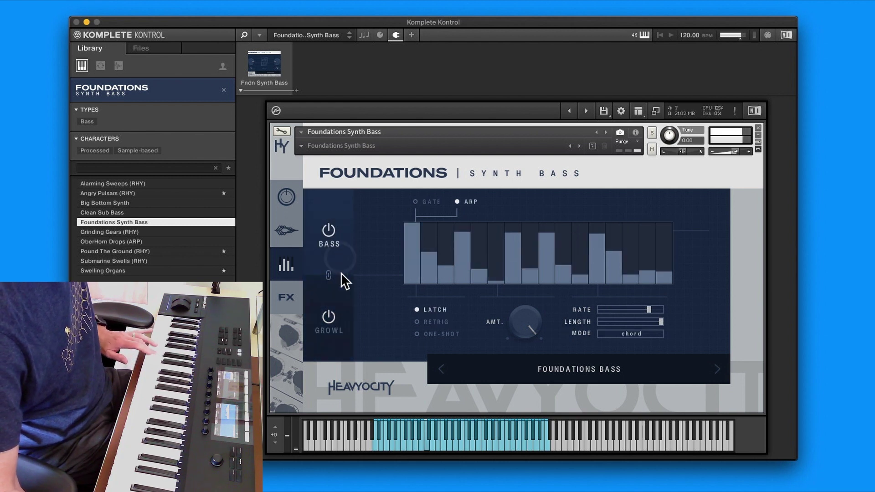
left_click(340, 286)
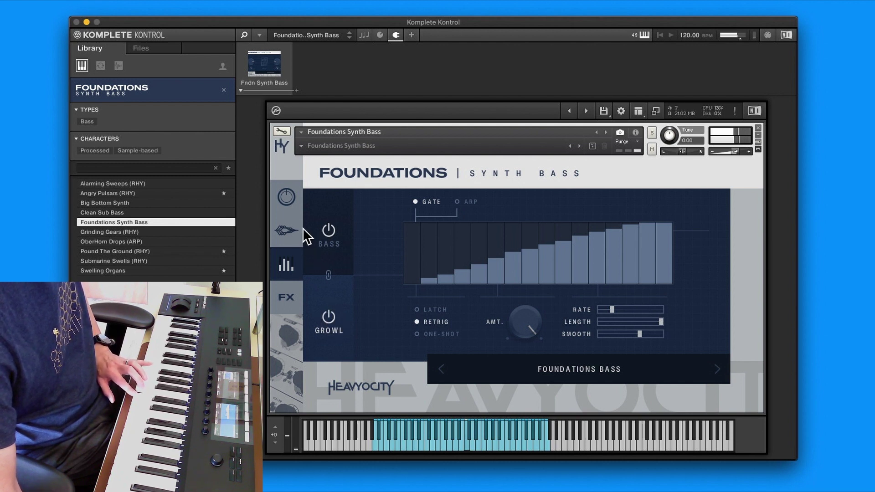
left_click(321, 231)
left_click(319, 301)
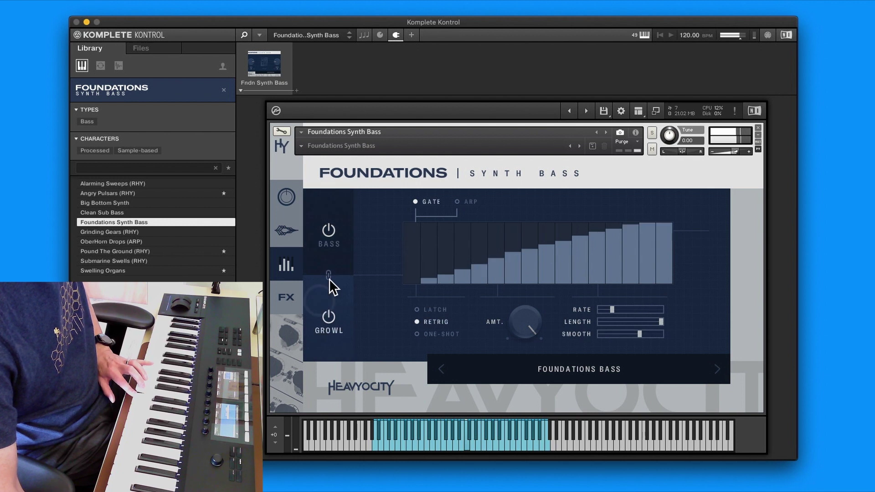
- Lower Growl to halfway and reshape the Growl gate steps into a smooth hump
left_click(291, 201)
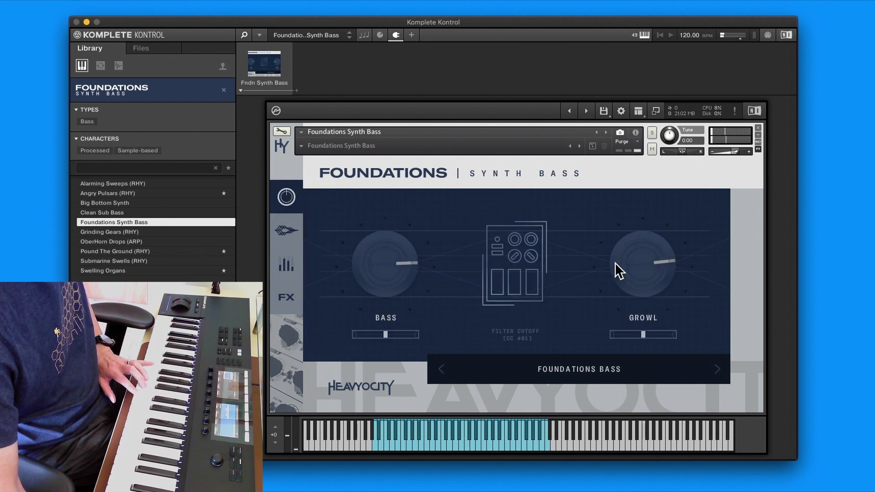
left_click_drag(615, 263, 628, 325)
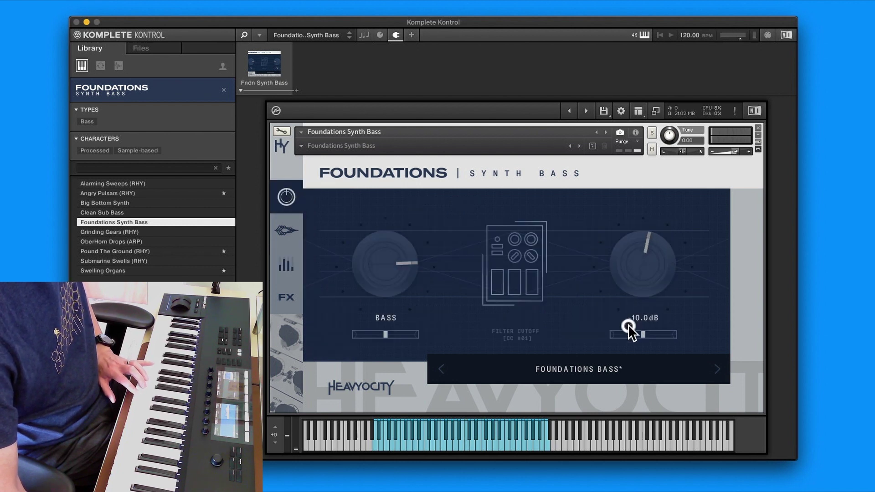
left_click(284, 267)
mouse_move(471, 274)
left_mouse_down()
mouse_move(559, 238)
mouse_move(672, 272)
left_mouse_up()
mouse_move(600, 250)
left_mouse_down()
mouse_move(537, 231)
mouse_move(469, 251)
mouse_move(406, 277)
left_mouse_up()
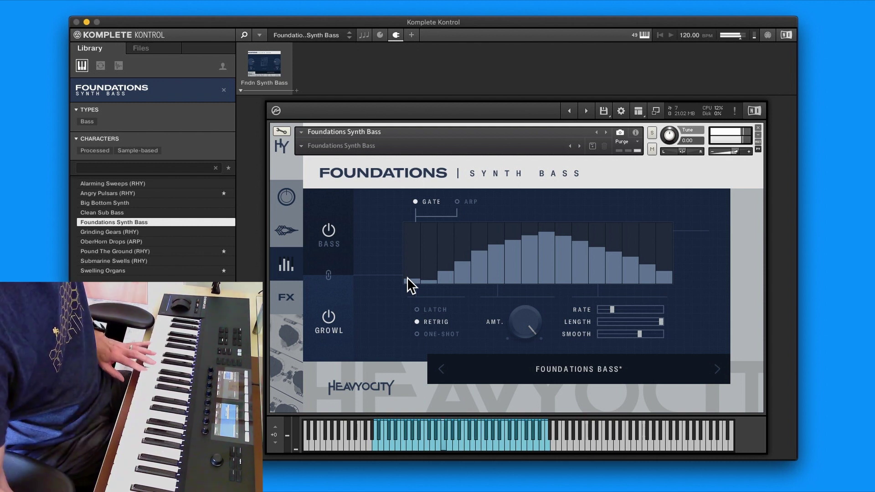
- Redraw the Bass arp steps: lower steps 1 and 6, raise steps 4, 5 and the last steps
left_click(337, 252)
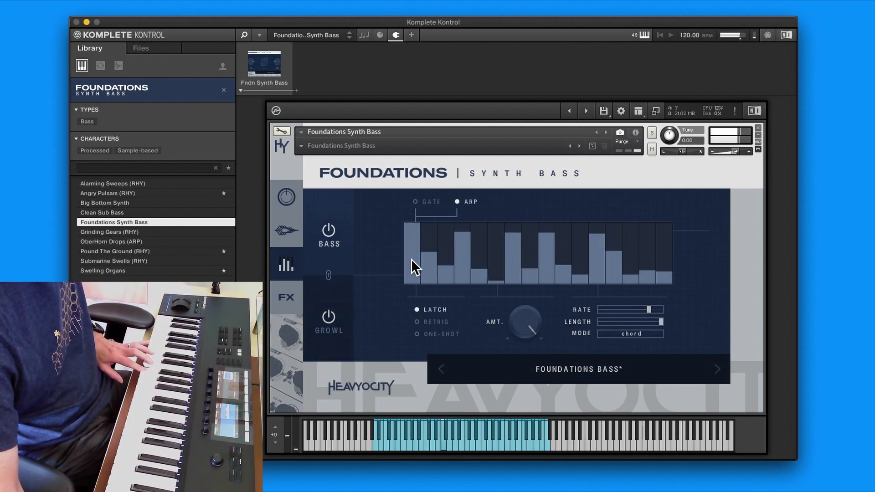
left_click(413, 239)
mouse_move(414, 250)
left_mouse_down()
mouse_move(488, 263)
mouse_move(507, 248)
left_mouse_up()
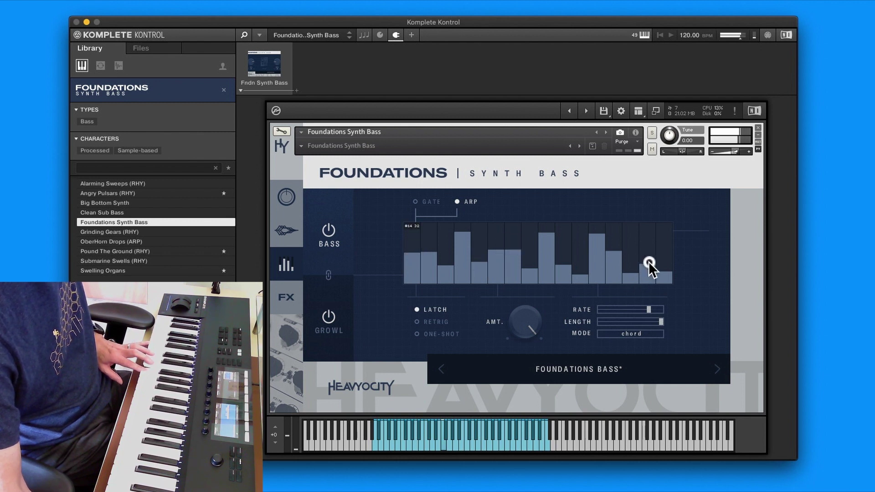
left_click_drag(651, 268, 674, 240)
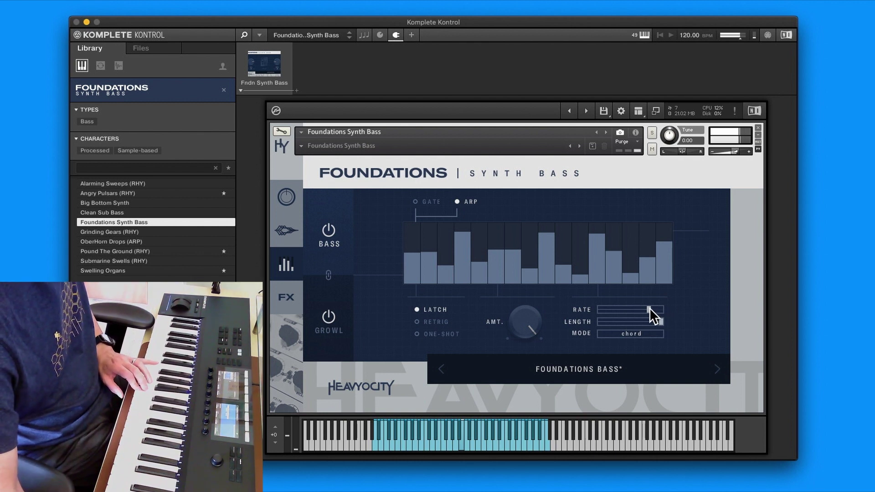
- Try the arpeggio rate at 1/8T, then set it back to 1/16
left_click_drag(650, 308, 628, 308)
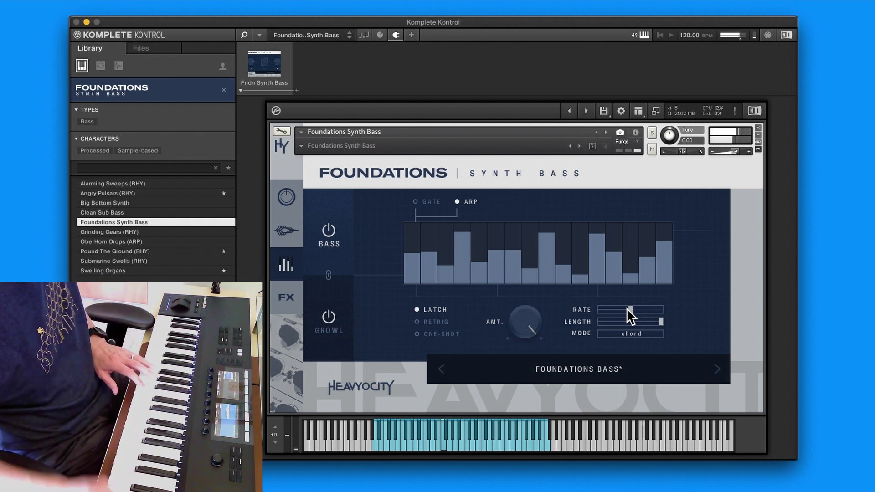
left_click_drag(628, 308, 646, 308)
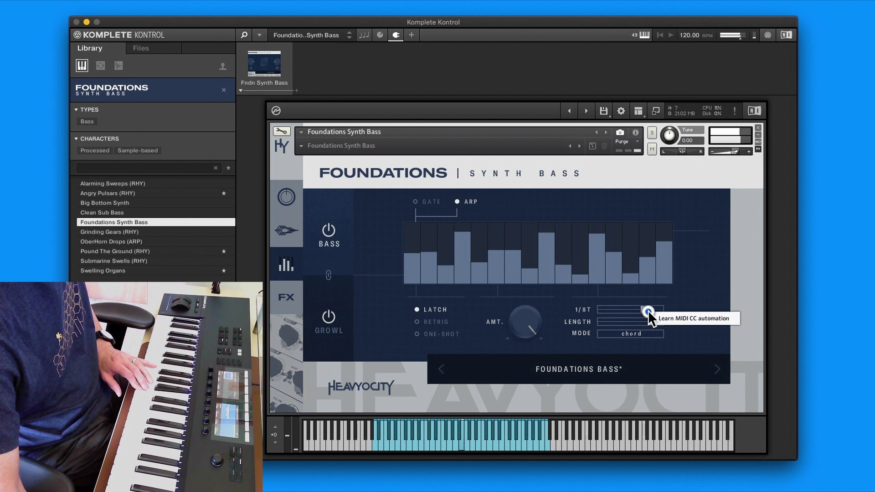
left_click_drag(645, 310, 649, 310)
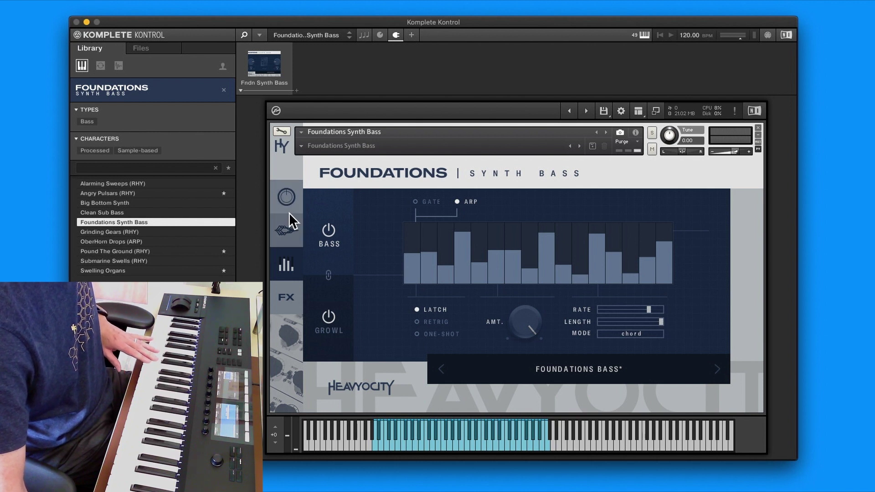
- Go back to the main page with the Bass and Growl controls via the top sidebar icon
left_click(287, 198)
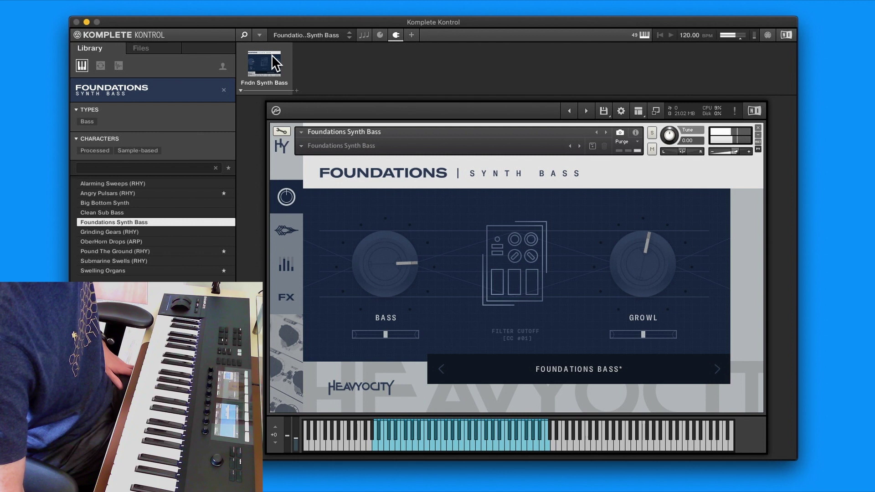
- Save the preset as 'DTC Foundations Synth Bass' by prefixing DTC to its name
left_click(261, 35)
mouse_move(269, 49)
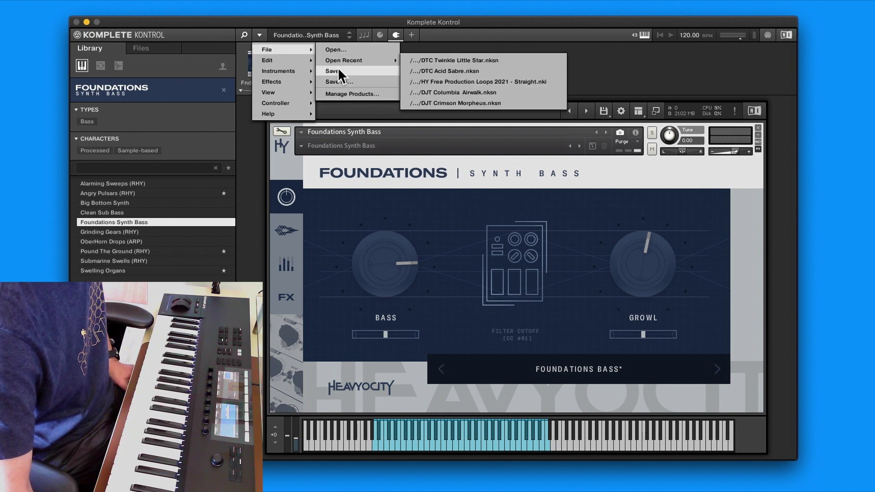
left_click(345, 81)
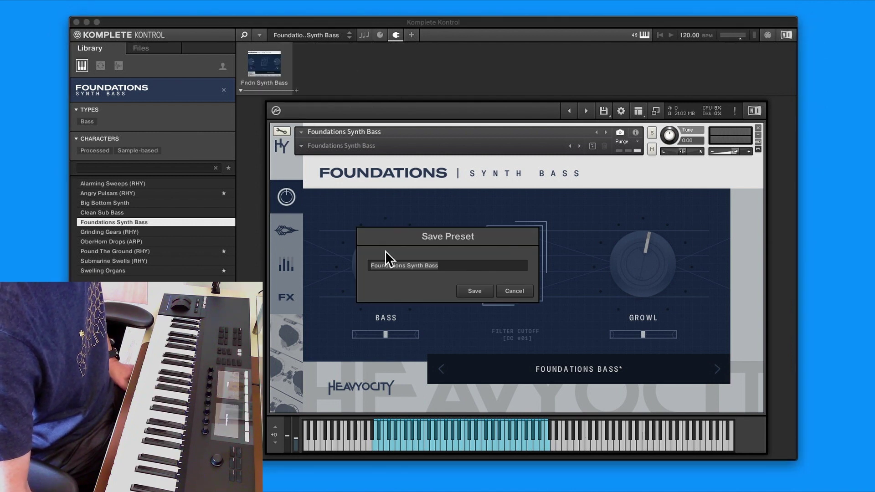
left_click(369, 265)
type("DT")
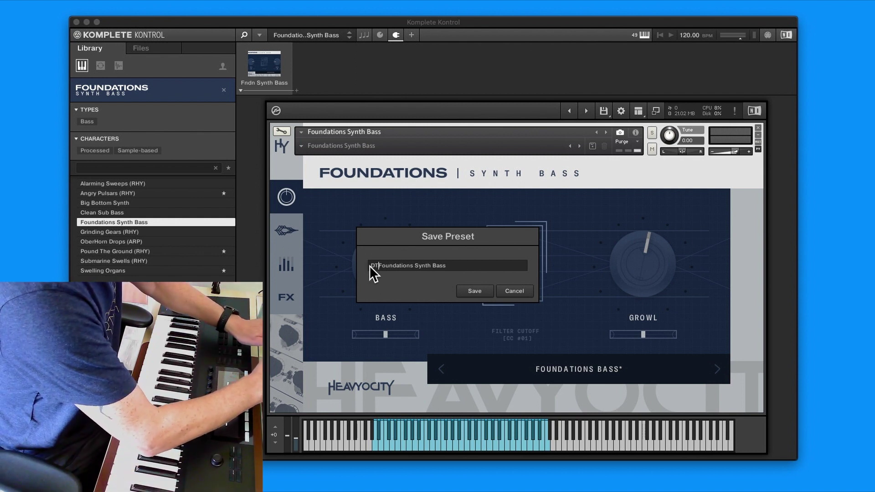
type("C")
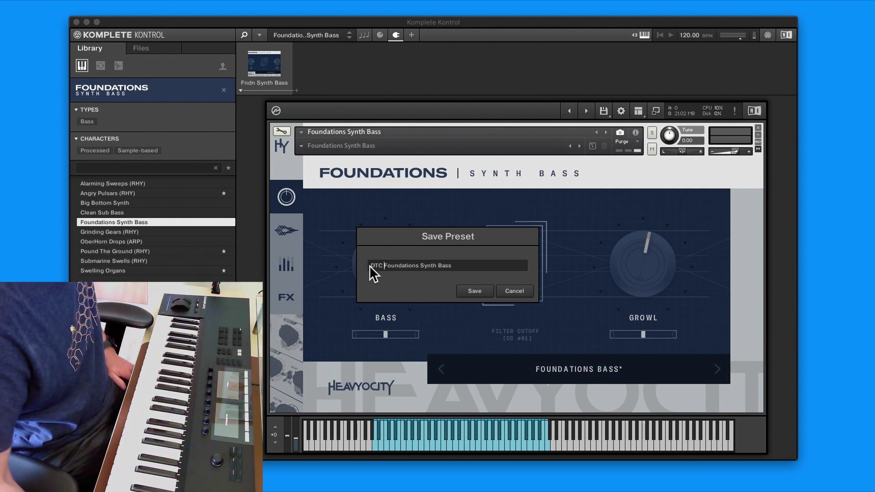
left_click(467, 293)
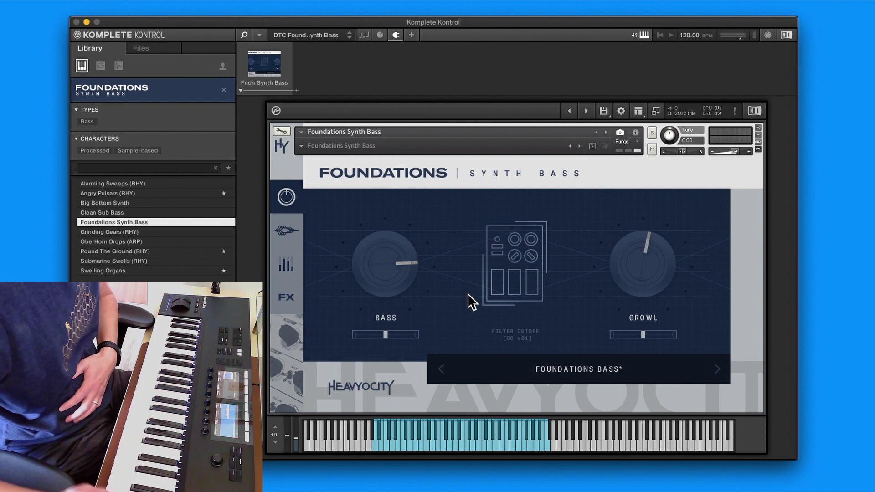